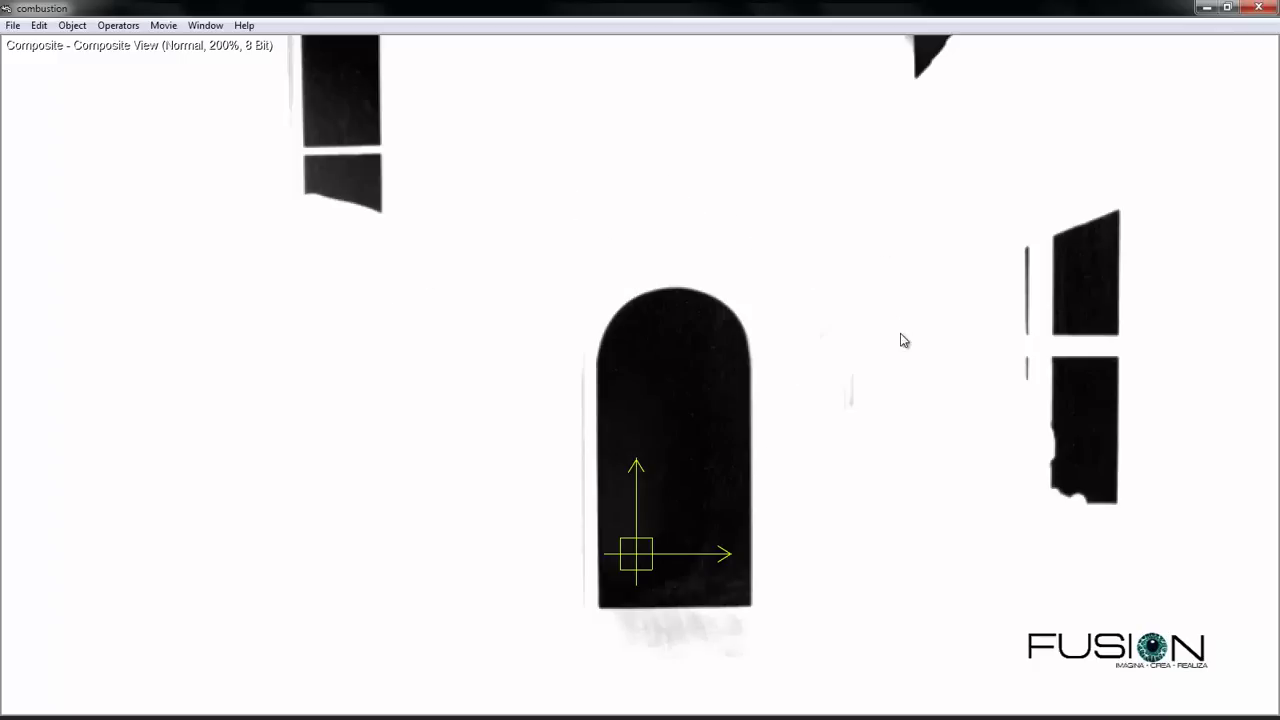
Examine the arched doorway area of the matte up close for grey noise, and bring back the interface panels.
{"action": "left_click_drag", "start_coordinate": [564, 338], "coordinate": [466, 226]}
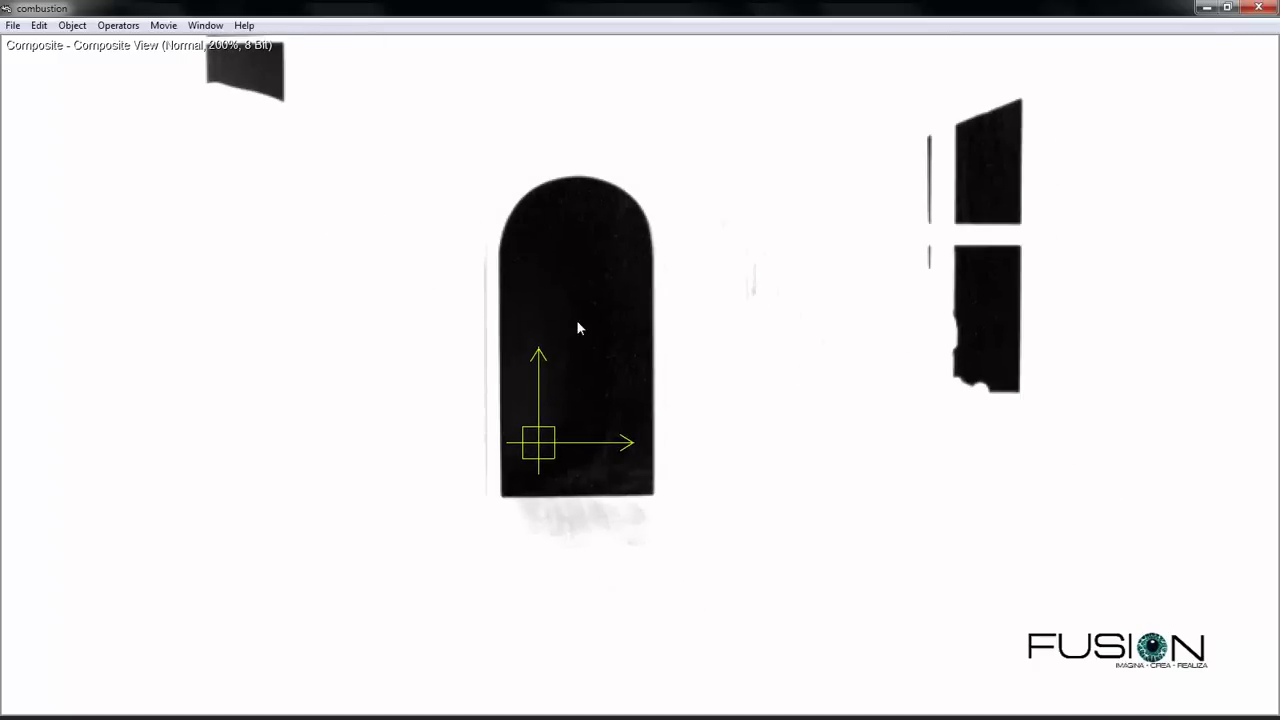
{"action": "scroll", "coordinate": [576, 319], "scroll_direction": "up", "scroll_amount": 1}
{"action": "scroll", "coordinate": [577, 328], "scroll_direction": "up", "scroll_amount": 1}
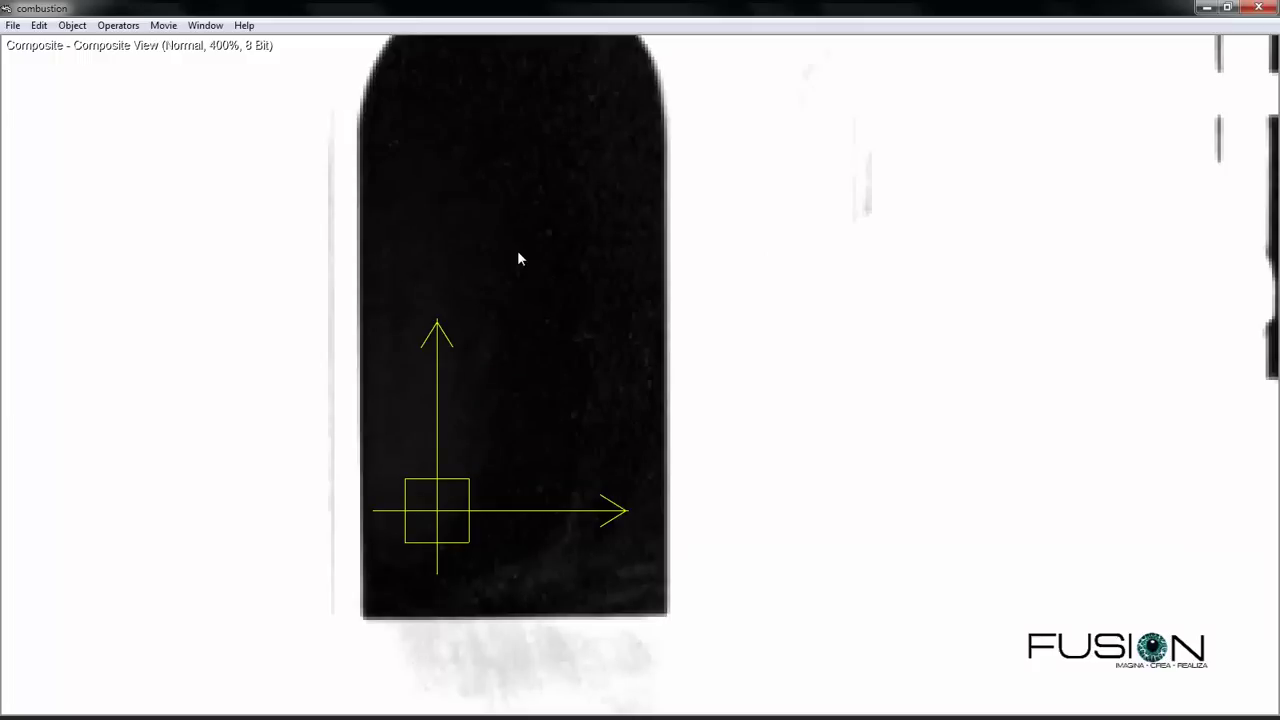
{"action": "left_click_drag", "start_coordinate": [433, 164], "coordinate": [625, 447]}
{"action": "mouse_move", "coordinate": [416, 252]}
{"action": "left_mouse_down"}
{"action": "mouse_move", "coordinate": [740, 539]}
{"action": "mouse_move", "coordinate": [427, 279]}
{"action": "left_mouse_up"}
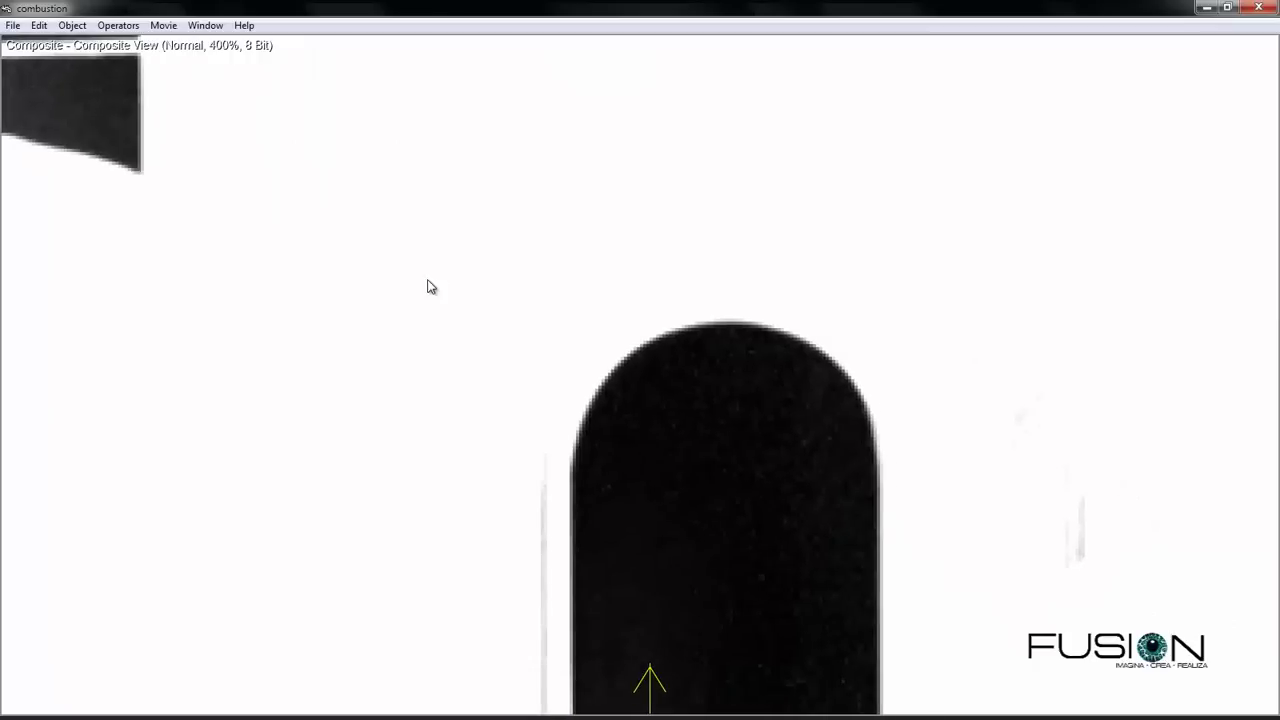
{"action": "left_click_drag", "start_coordinate": [671, 510], "coordinate": [415, 228]}
{"action": "left_click_drag", "start_coordinate": [568, 350], "coordinate": [605, 260]}
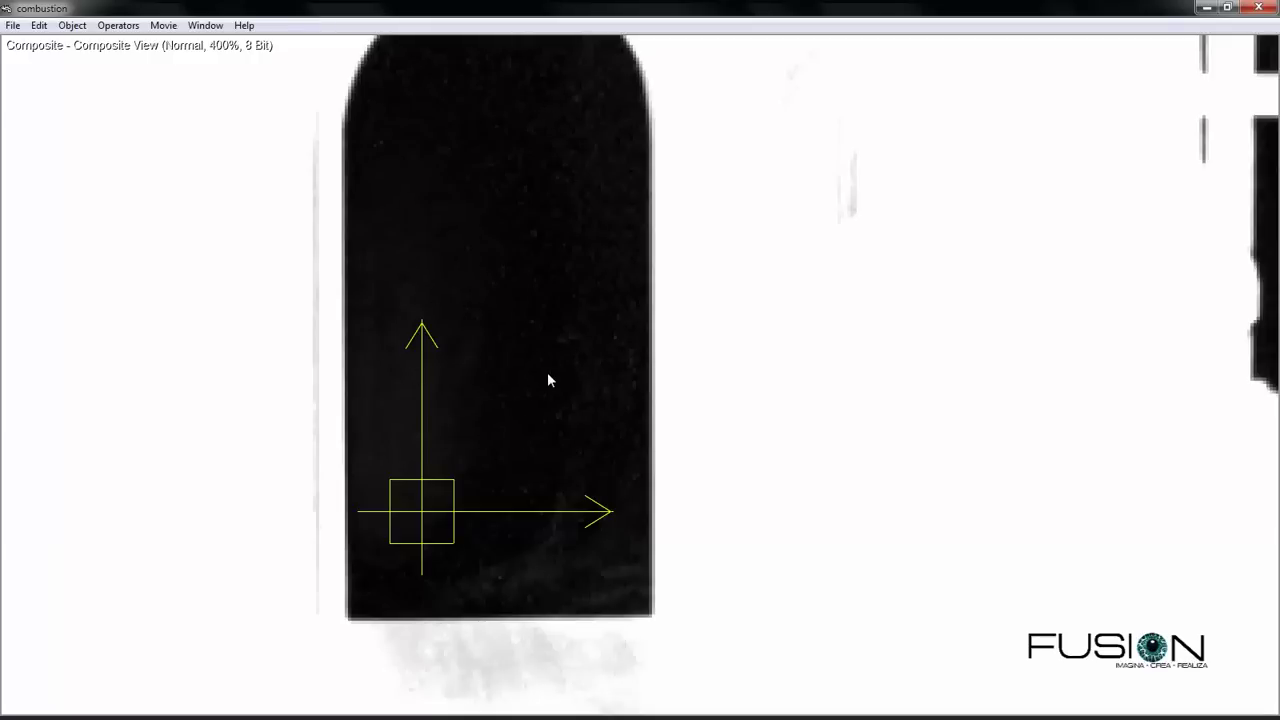
{"action": "key", "text": "Tab"}
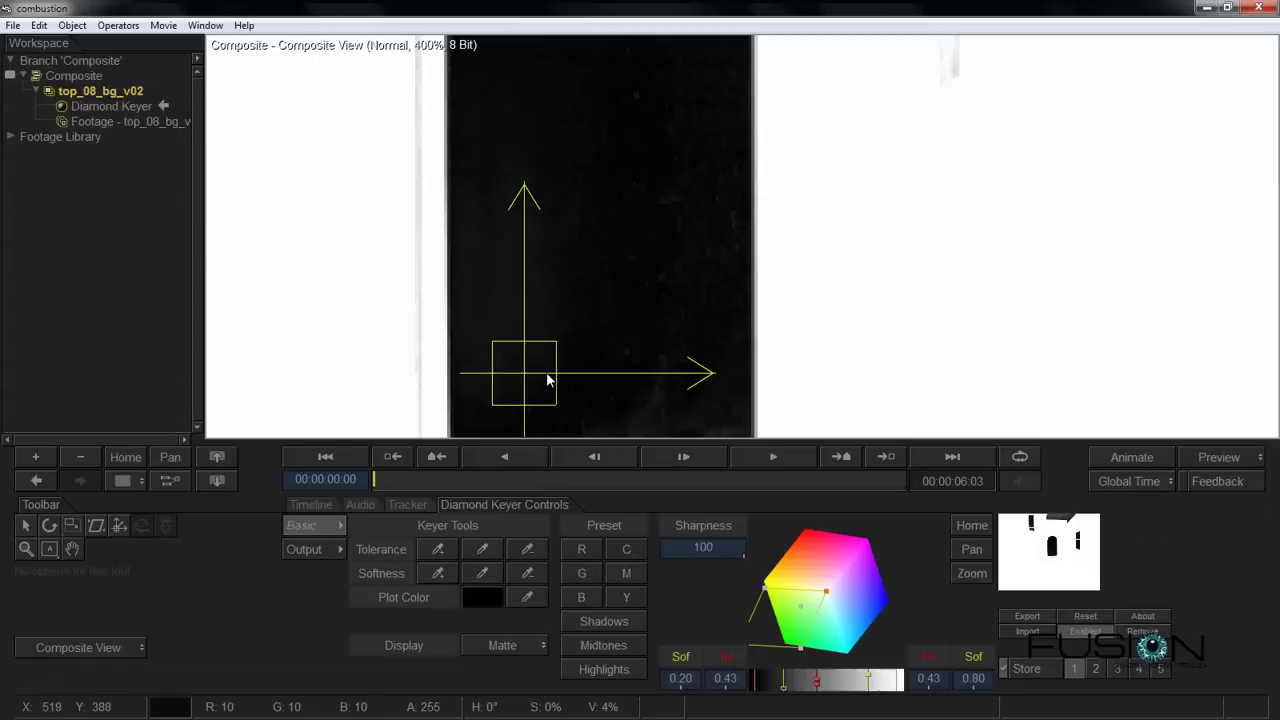
{"action": "scroll", "coordinate": [557, 371], "scroll_direction": "down", "scroll_amount": 1}
{"action": "scroll", "coordinate": [630, 345], "scroll_direction": "down", "scroll_amount": 1}
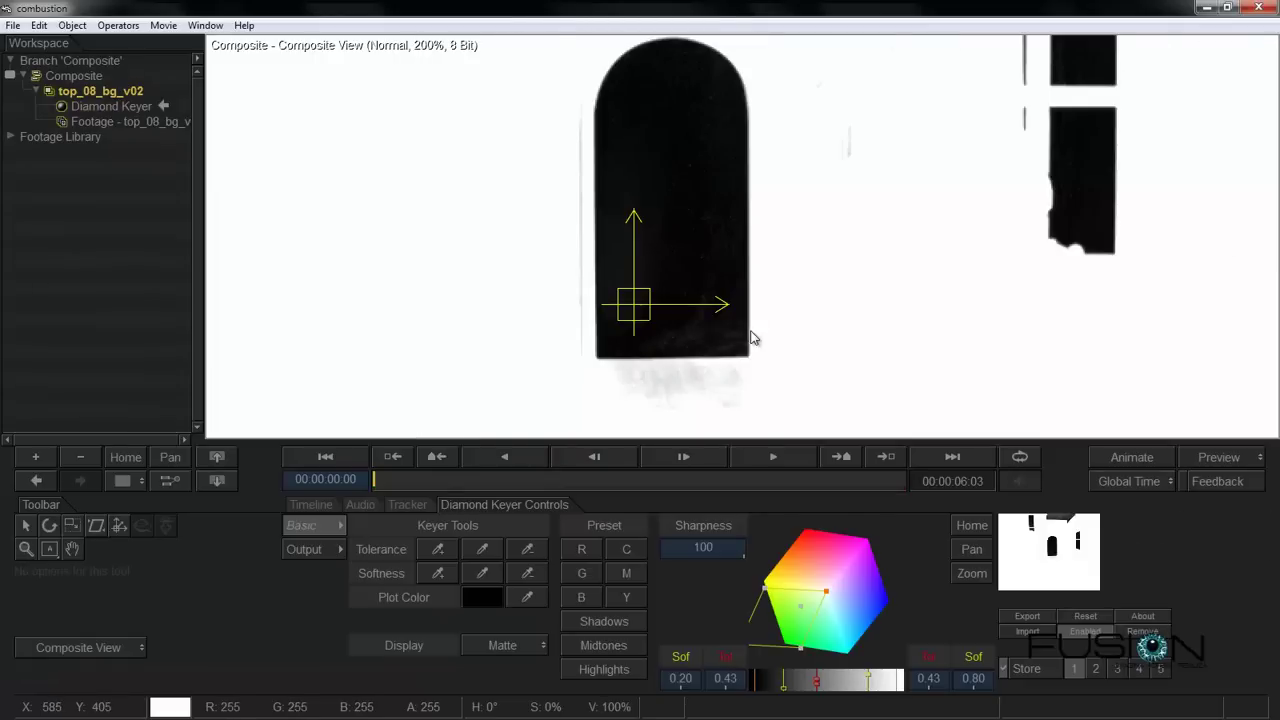
{"action": "scroll", "coordinate": [752, 336], "scroll_direction": "down", "scroll_amount": 1}
{"action": "key", "text": "space"}
{"action": "left_click_drag", "start_coordinate": [752, 332], "coordinate": [814, 351]}
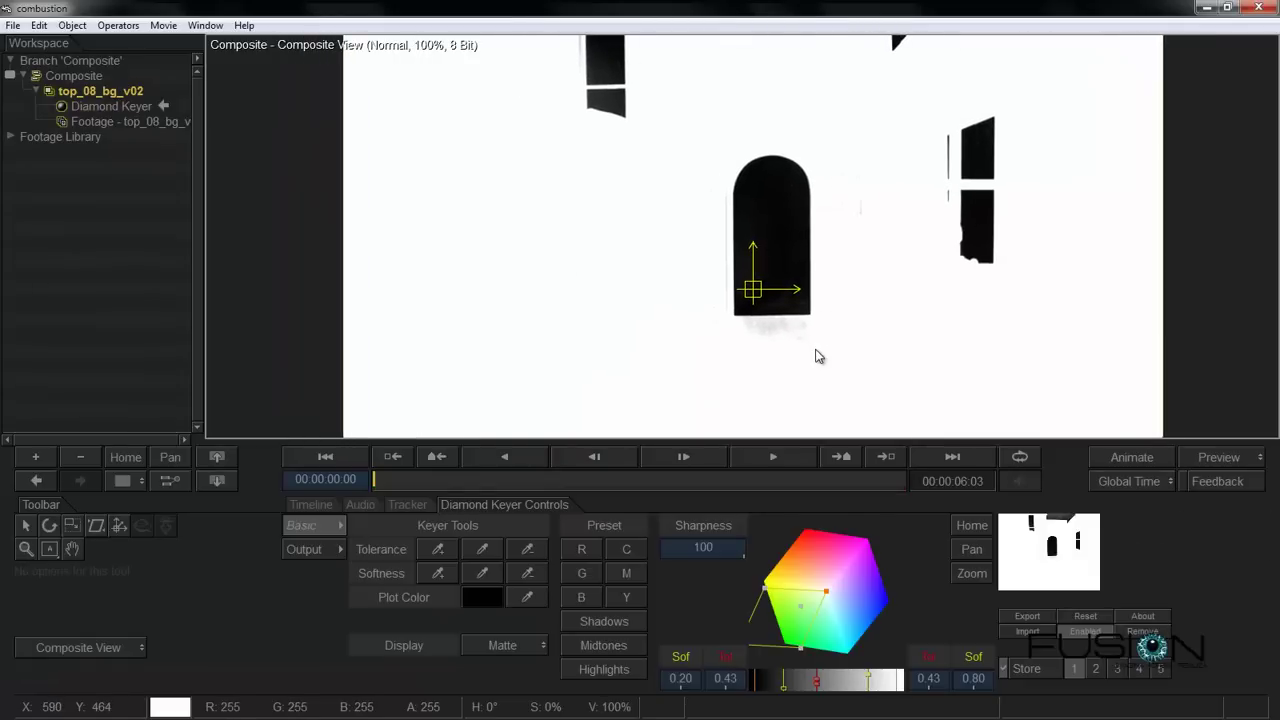
Sample the grey patches inside the arched doorway of the matte with the first Tolerance picker to extend the key.
{"action": "left_click", "coordinate": [438, 551]}
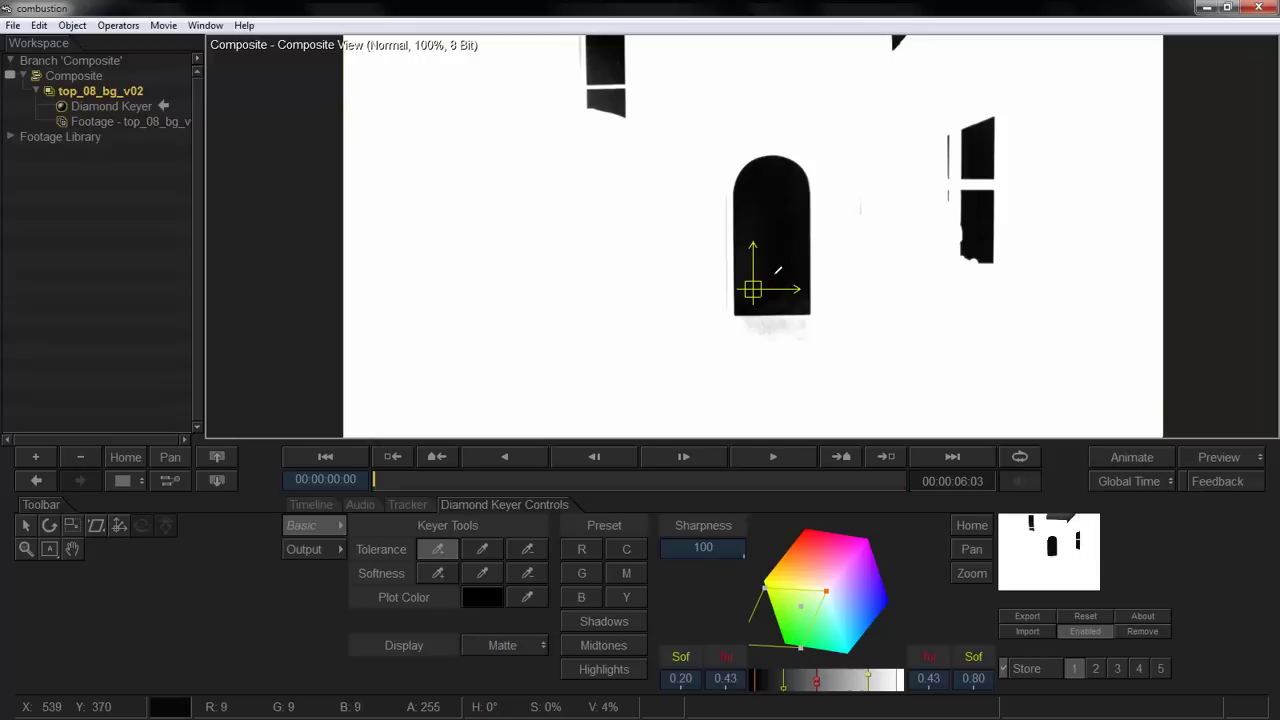
{"action": "scroll", "coordinate": [777, 271], "scroll_direction": "up", "scroll_amount": 2}
{"action": "key", "text": "space"}
{"action": "left_click_drag", "start_coordinate": [836, 294], "coordinate": [655, 225]}
{"action": "scroll", "coordinate": [654, 224], "scroll_direction": "up", "scroll_amount": 1}
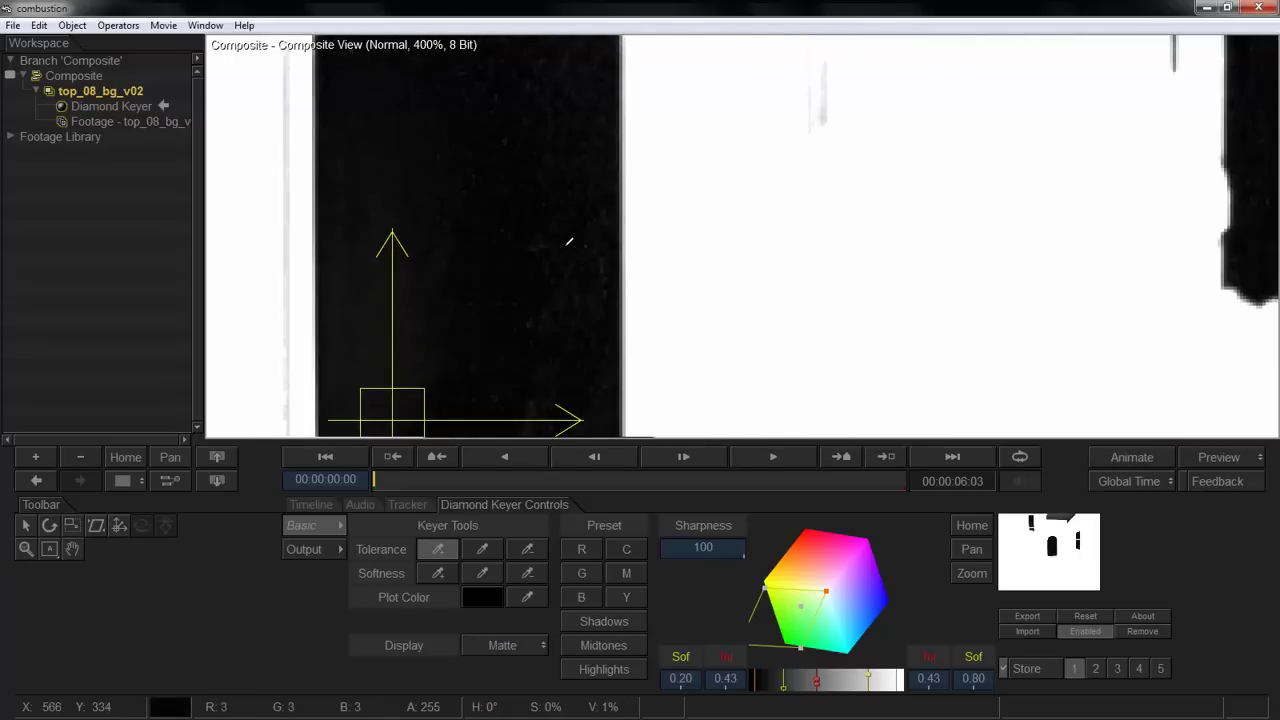
{"action": "left_click", "coordinate": [403, 298]}
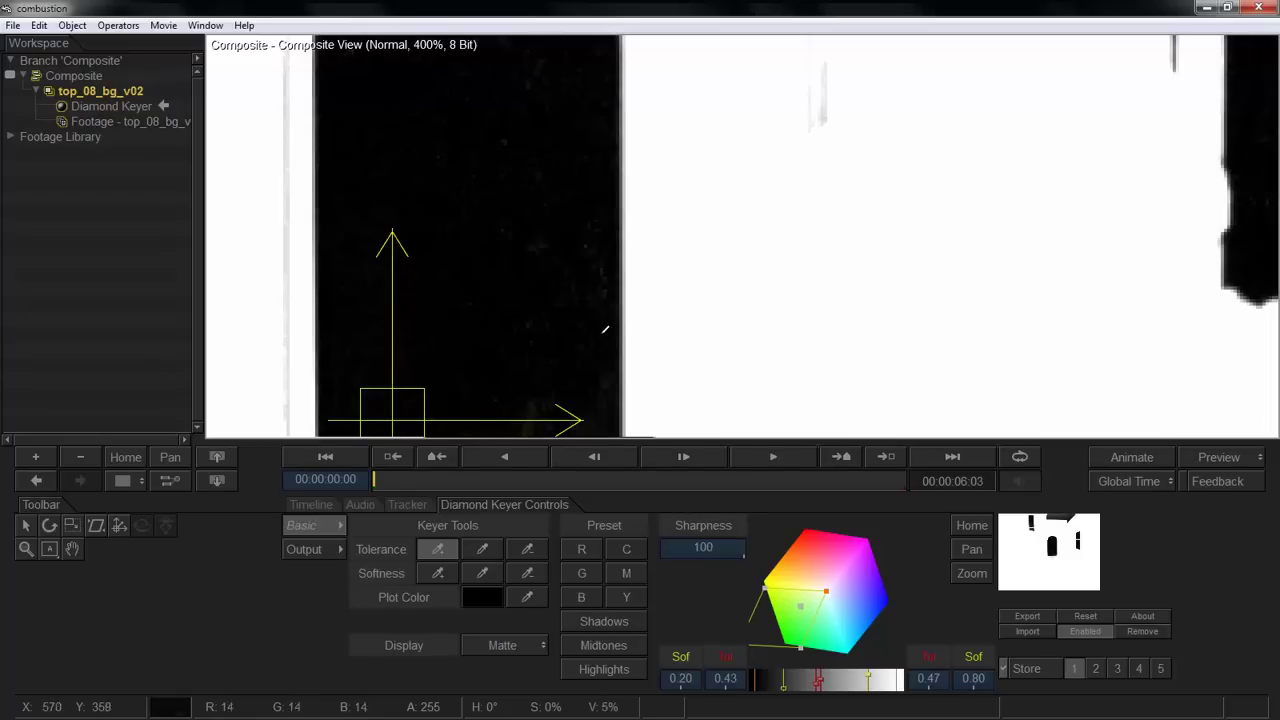
{"action": "left_click_drag", "start_coordinate": [609, 330], "coordinate": [614, 157]}
{"action": "left_click", "coordinate": [517, 306]}
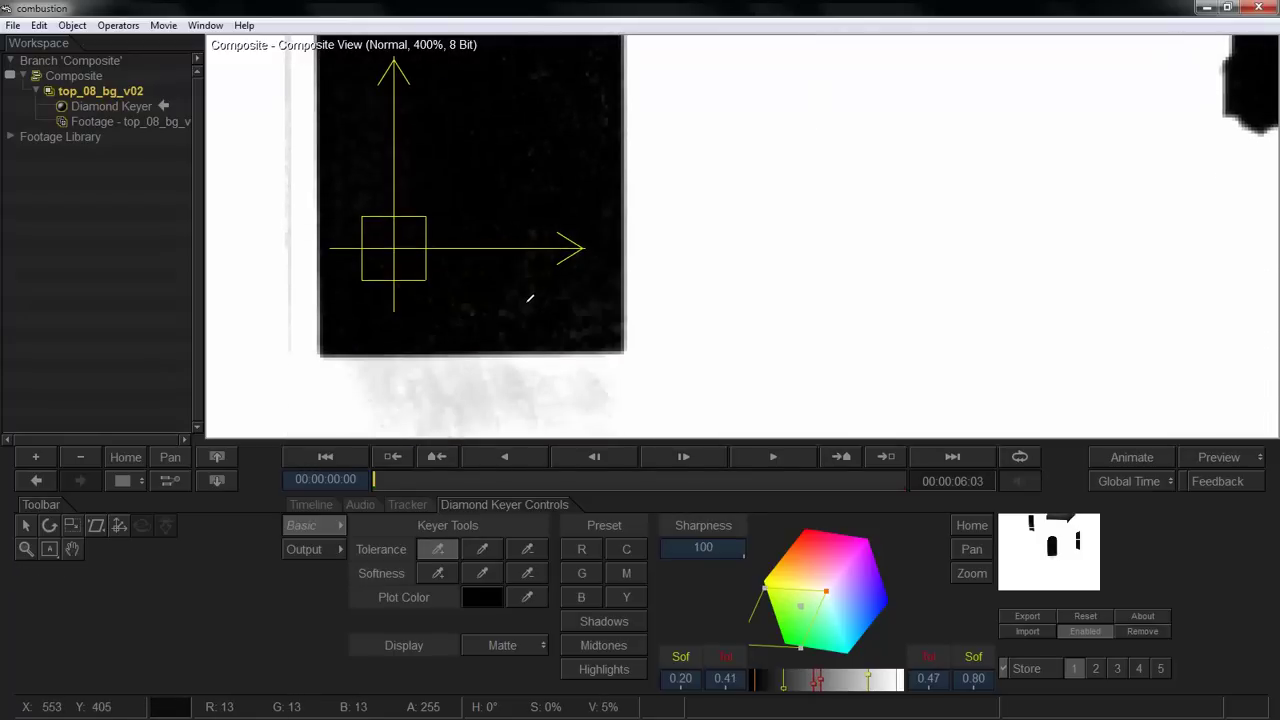
{"action": "left_click", "coordinate": [532, 302]}
Extend the key tolerance by sampling the lower pane of the window up and left of the doorway.
{"action": "left_click_drag", "start_coordinate": [531, 300], "coordinate": [891, 478]}
{"action": "scroll", "coordinate": [584, 302], "scroll_direction": "up", "scroll_amount": 6}
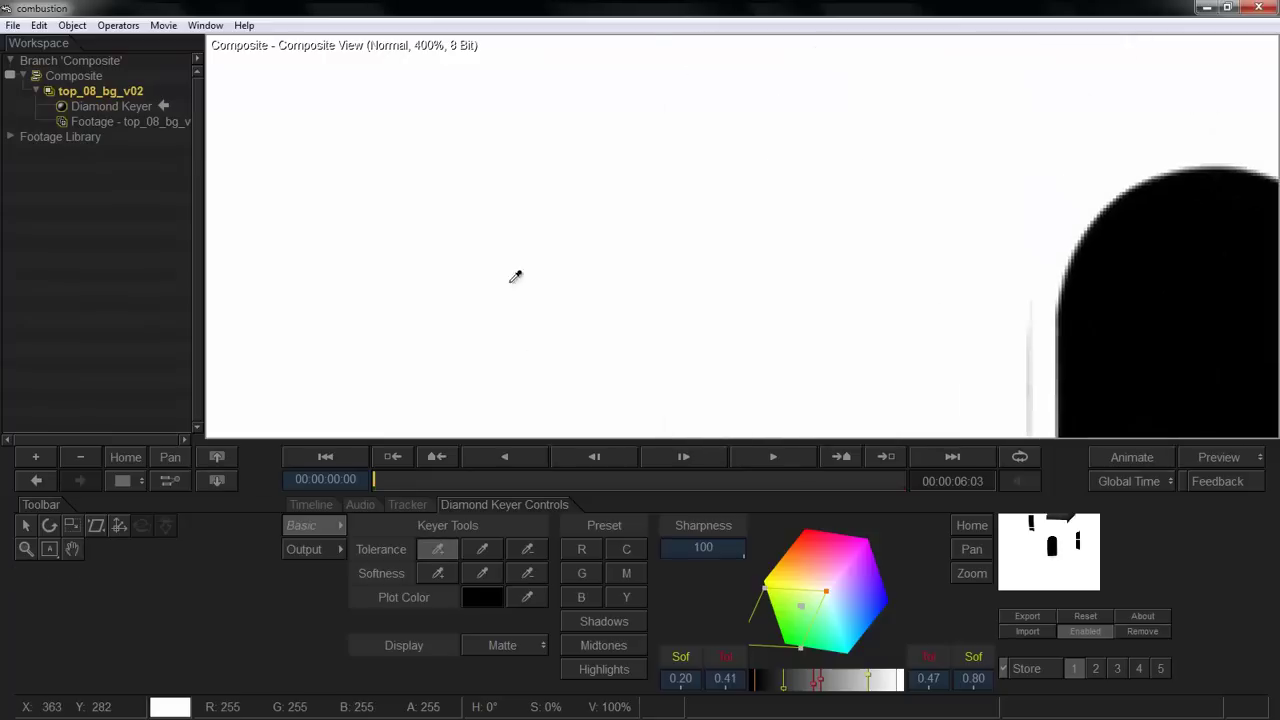
{"action": "left_click", "coordinate": [566, 188]}
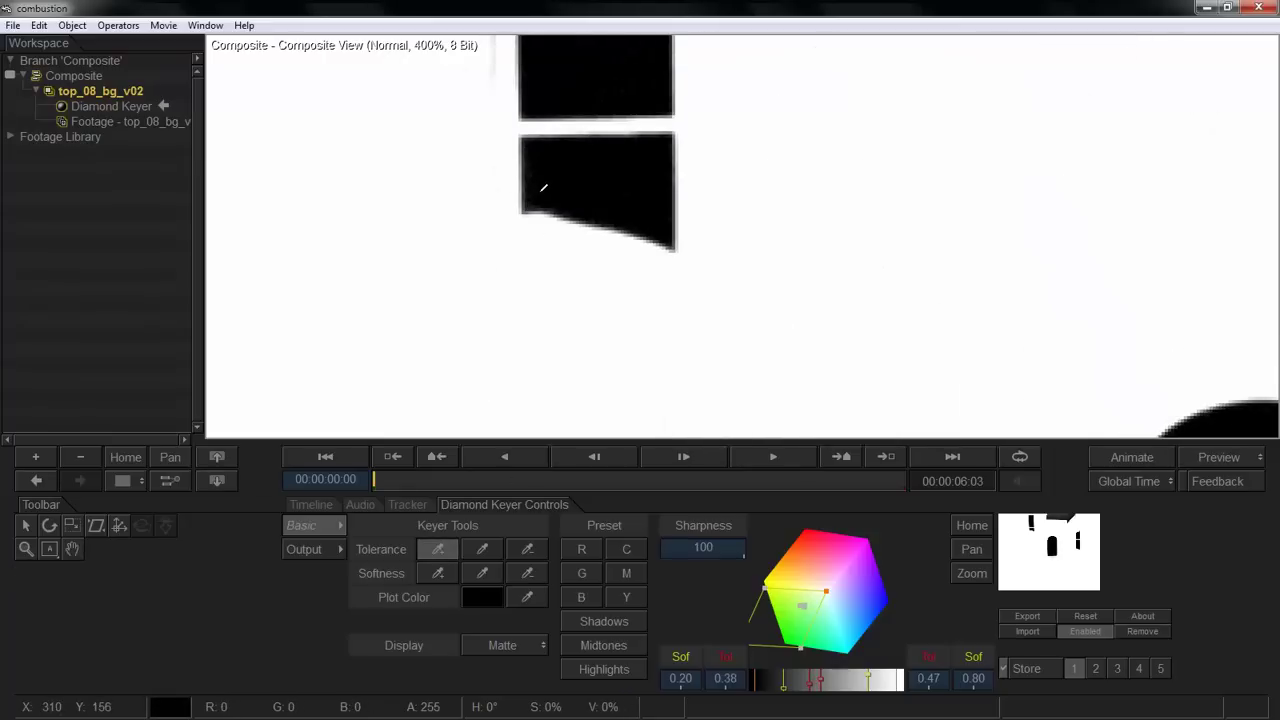
Examine the refined matte inside and around the arched doorway for remaining noise, up close and at full-frame scale.
{"action": "key", "text": "space"}
{"action": "left_click_drag", "start_coordinate": [775, 246], "coordinate": [421, 284]}
{"action": "left_click_drag", "start_coordinate": [809, 420], "coordinate": [634, 97]}
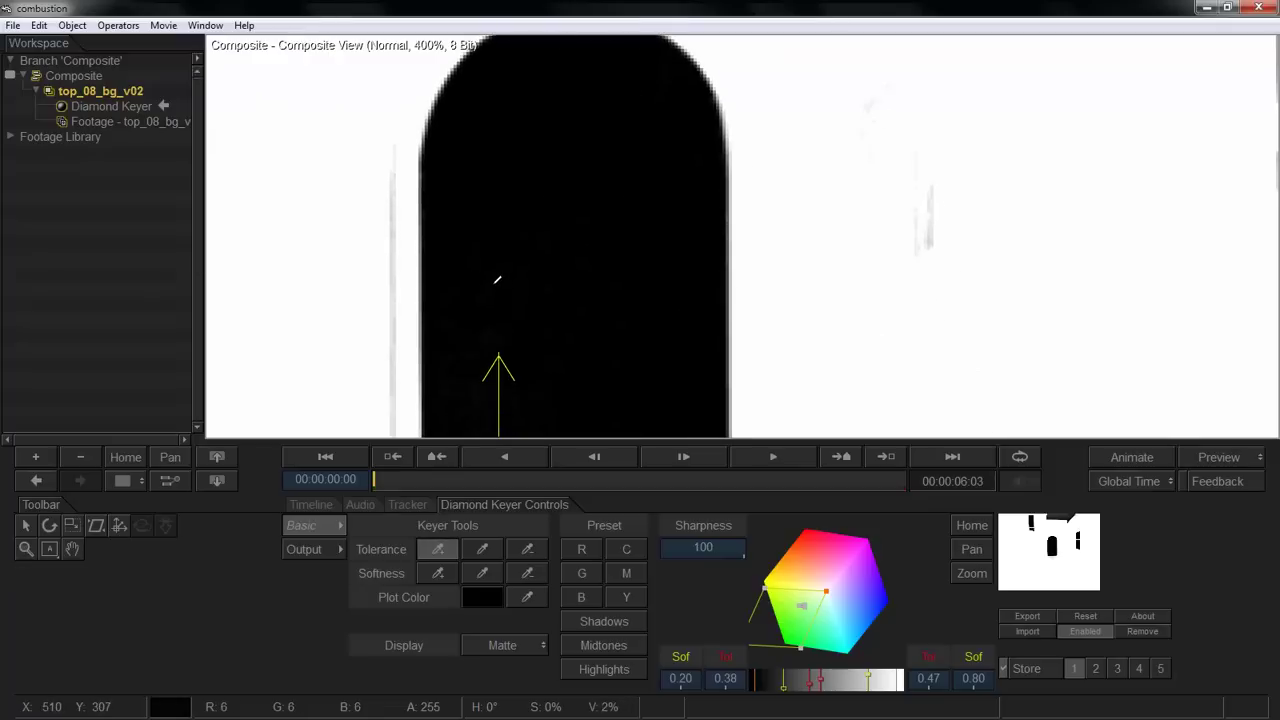
{"action": "key", "text": "space"}
{"action": "left_click_drag", "start_coordinate": [546, 286], "coordinate": [570, 113]}
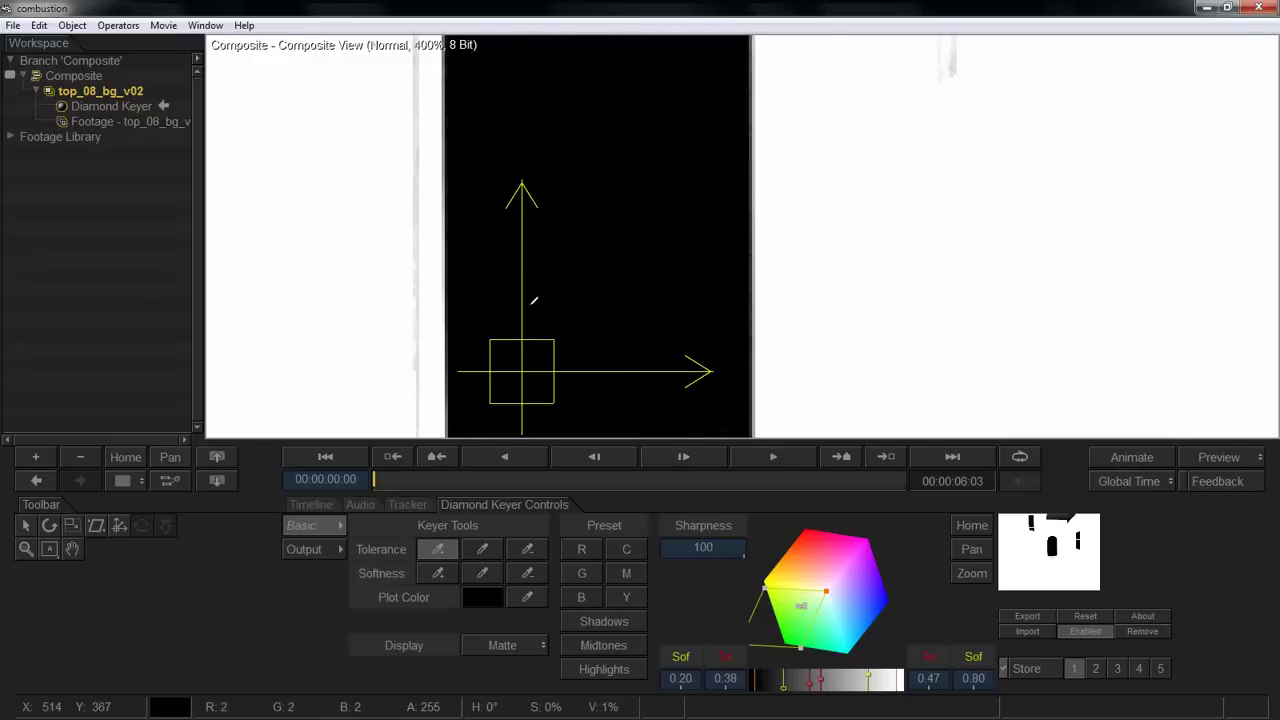
{"action": "key", "text": "space"}
{"action": "left_click_drag", "start_coordinate": [599, 245], "coordinate": [579, 109]}
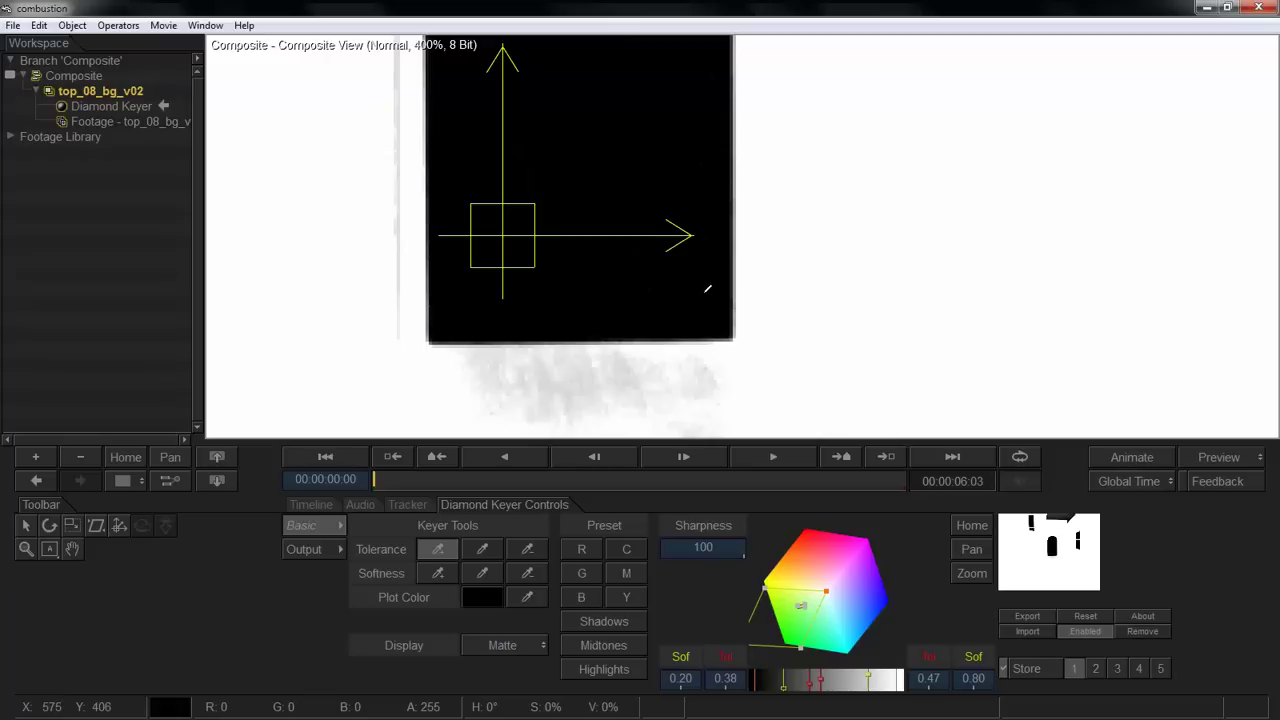
{"action": "scroll", "coordinate": [568, 236], "scroll_direction": "down", "scroll_amount": 2}
{"action": "key", "text": "space"}
{"action": "left_click_drag", "start_coordinate": [708, 244], "coordinate": [552, 342]}
{"action": "scroll", "coordinate": [598, 337], "scroll_direction": "down", "scroll_amount": 1}
{"action": "scroll", "coordinate": [602, 341], "scroll_direction": "up", "scroll_amount": 3}
{"action": "key", "text": "space"}
{"action": "left_click_drag", "start_coordinate": [695, 352], "coordinate": [532, 315]}
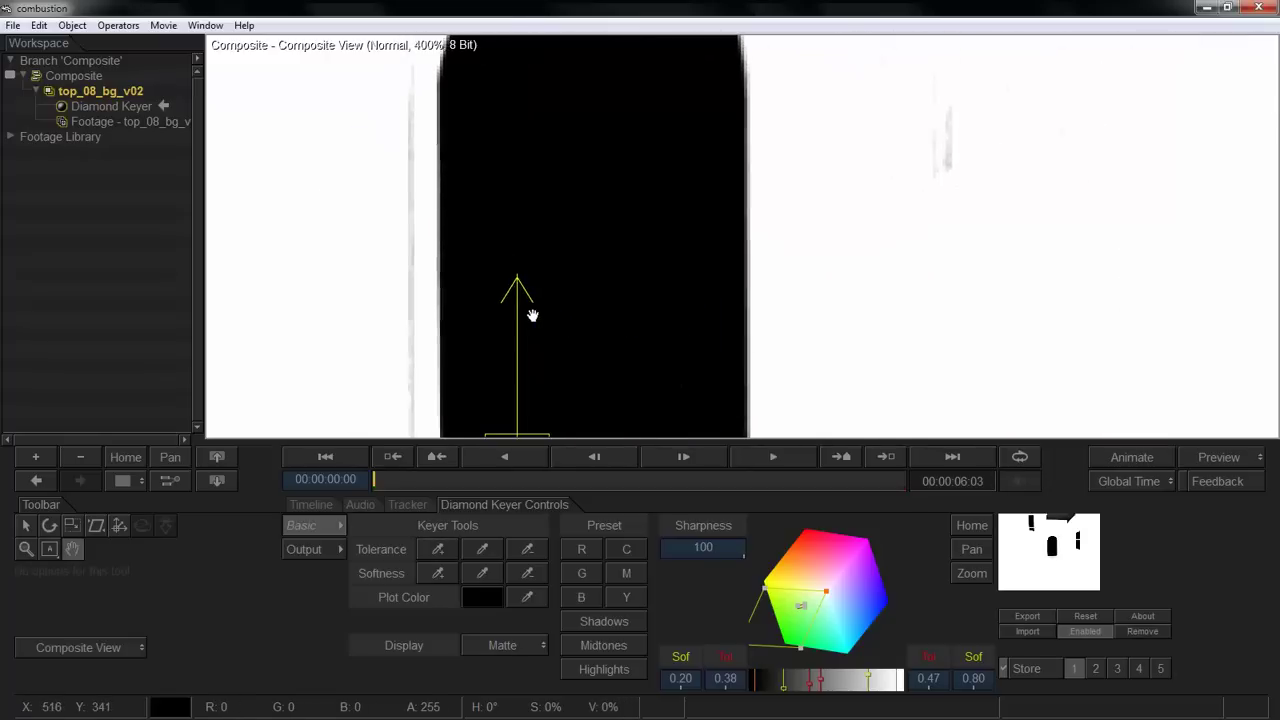
{"action": "key", "text": "minus"}
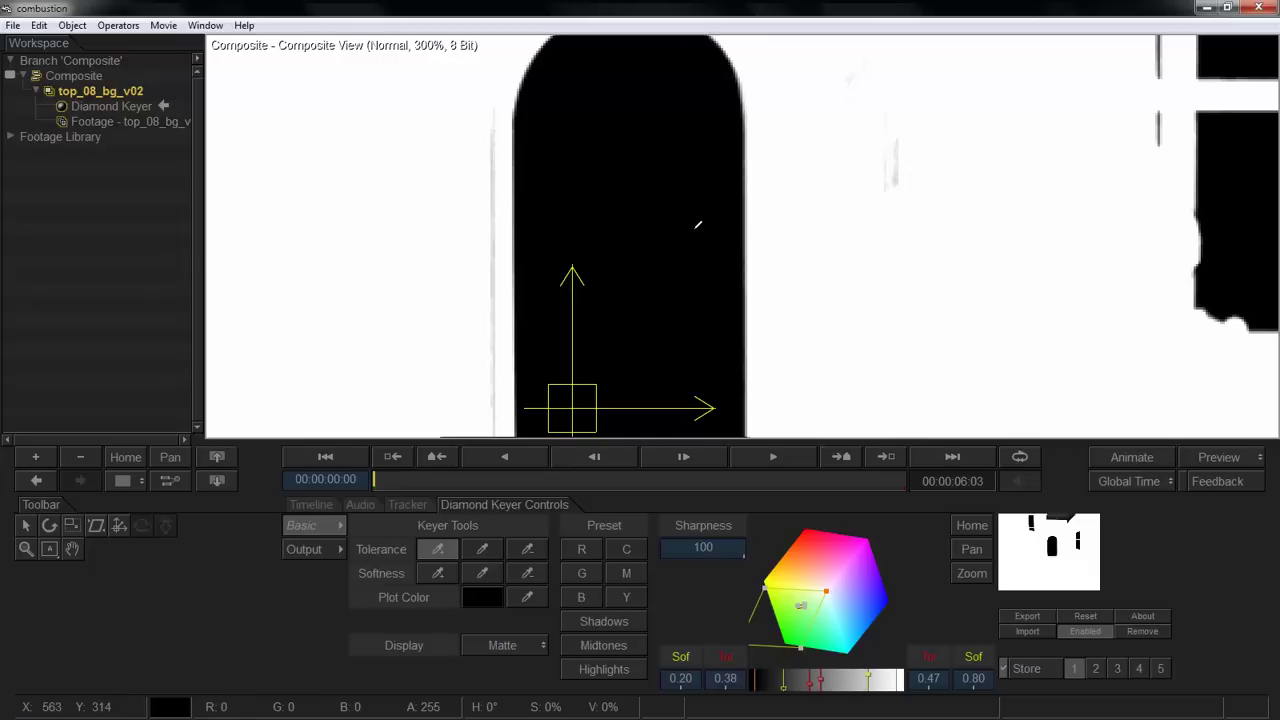
{"action": "key", "text": "minus"}
{"action": "key", "text": "minus"}
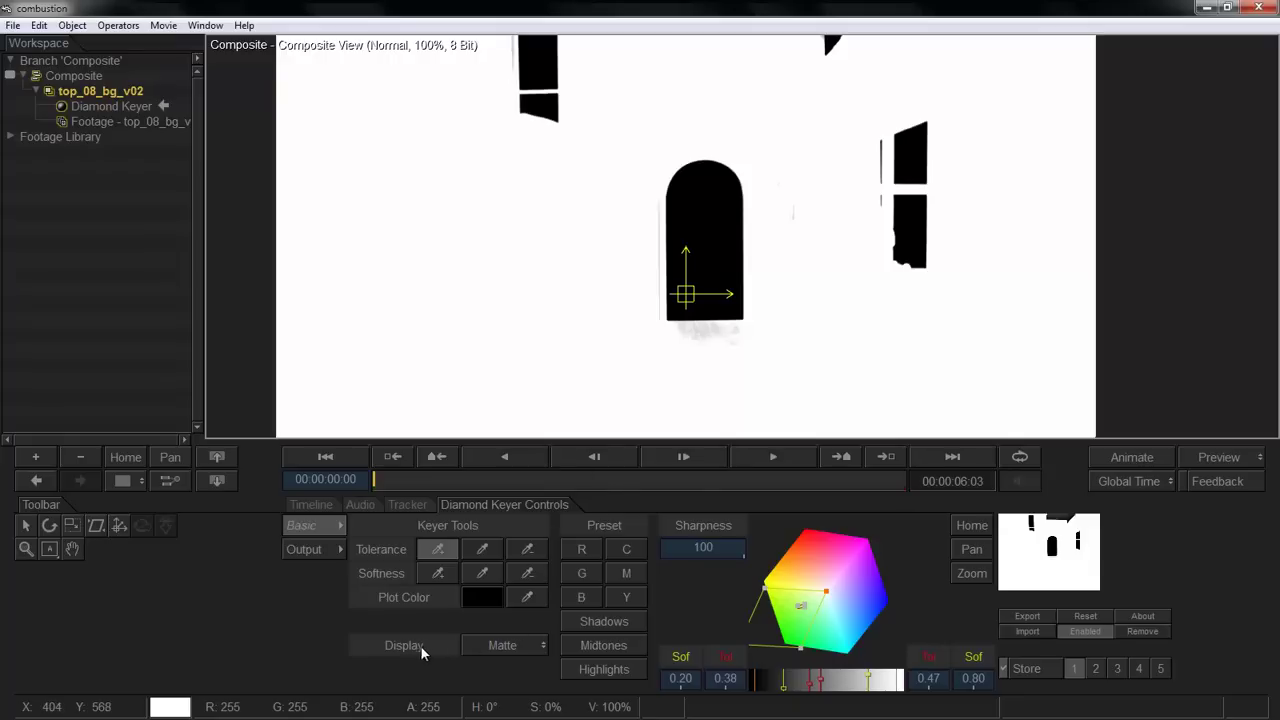
Switch the Diamond Keyer display to Result.
{"action": "left_click", "coordinate": [495, 645]}
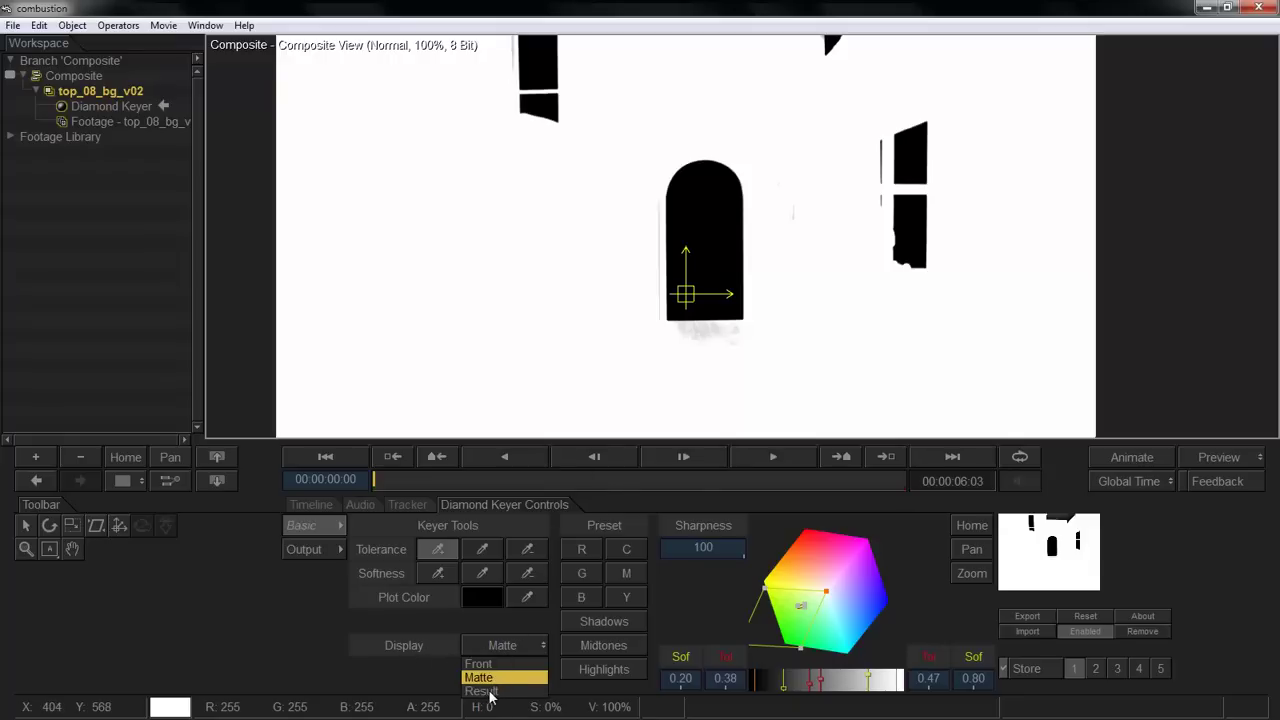
{"action": "left_click", "coordinate": [490, 691]}
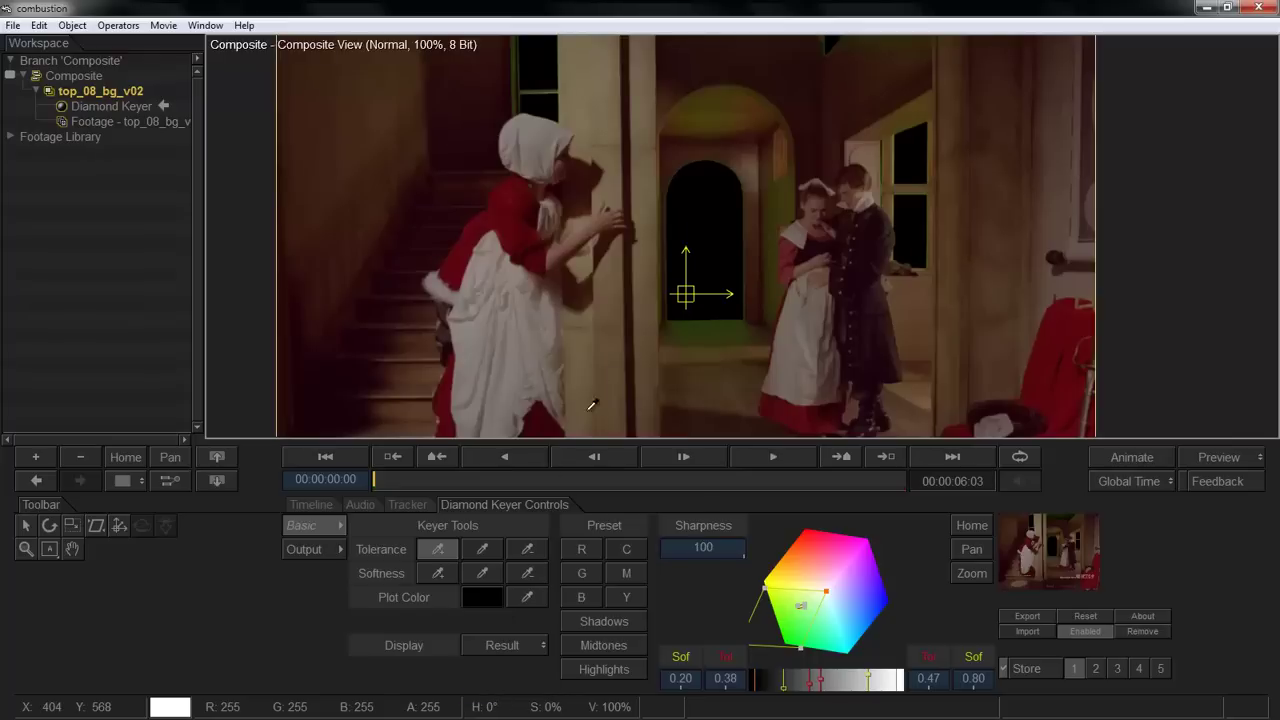
{"action": "left_click_drag", "start_coordinate": [597, 312], "coordinate": [603, 408]}
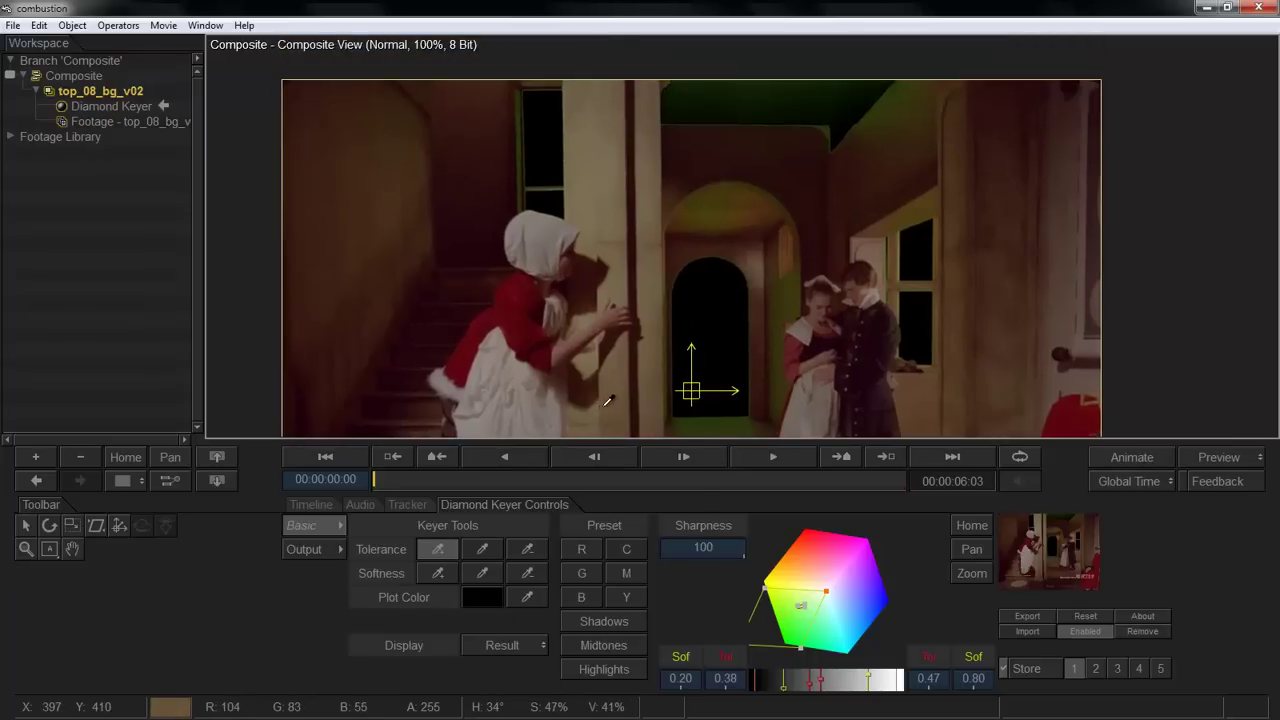
Examine the keyed result for green spill and edge quality around the arched doorway, the windows and the actors.
{"action": "key", "text": "plus"}
{"action": "mouse_move", "coordinate": [697, 356]}
{"action": "left_mouse_down"}
{"action": "mouse_move", "coordinate": [540, 286]}
{"action": "mouse_move", "coordinate": [503, 252]}
{"action": "left_mouse_up"}
{"action": "left_click_drag", "start_coordinate": [649, 309], "coordinate": [626, 244]}
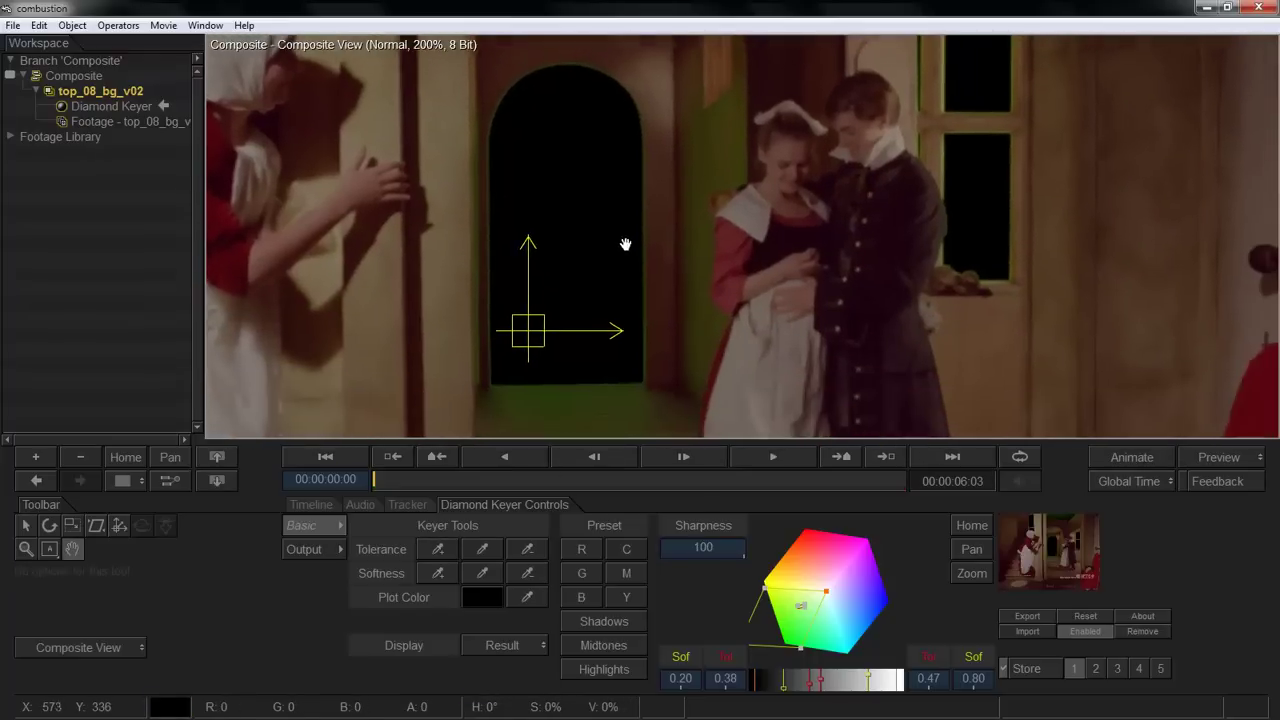
{"action": "scroll", "coordinate": [625, 244], "scroll_direction": "up", "scroll_amount": 1}
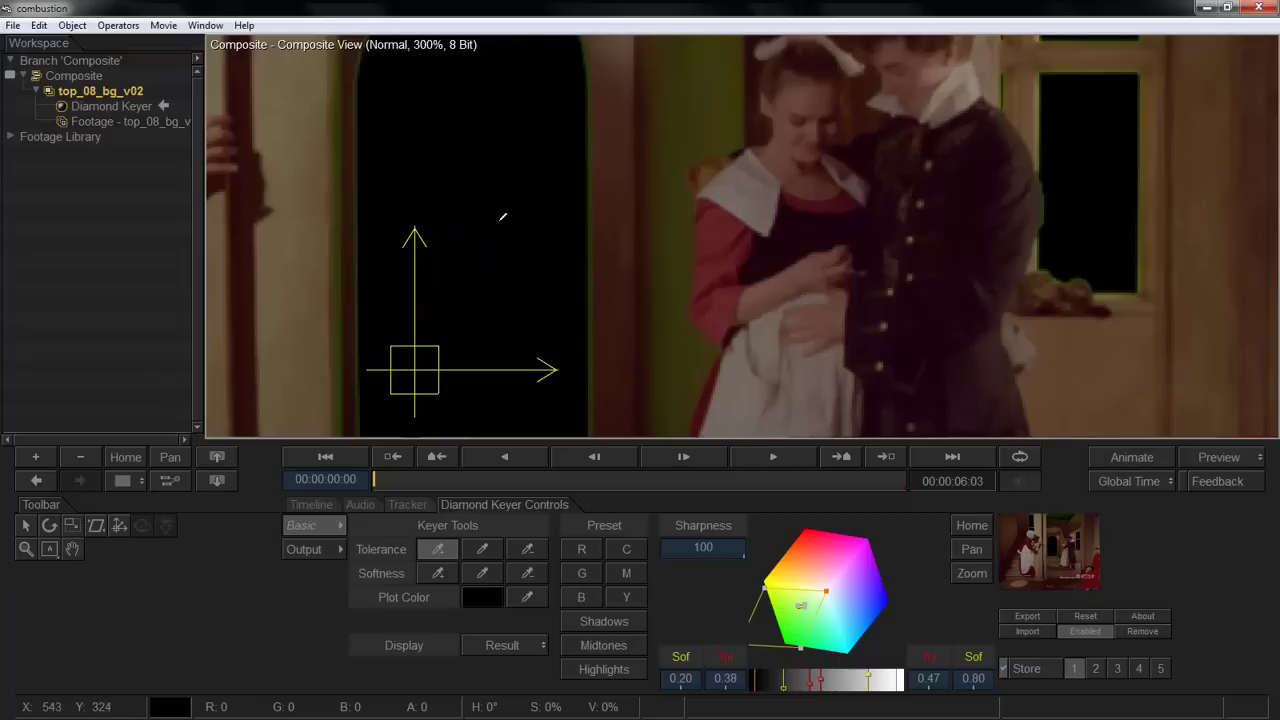
{"action": "scroll", "coordinate": [537, 254], "scroll_direction": "down", "scroll_amount": 1}
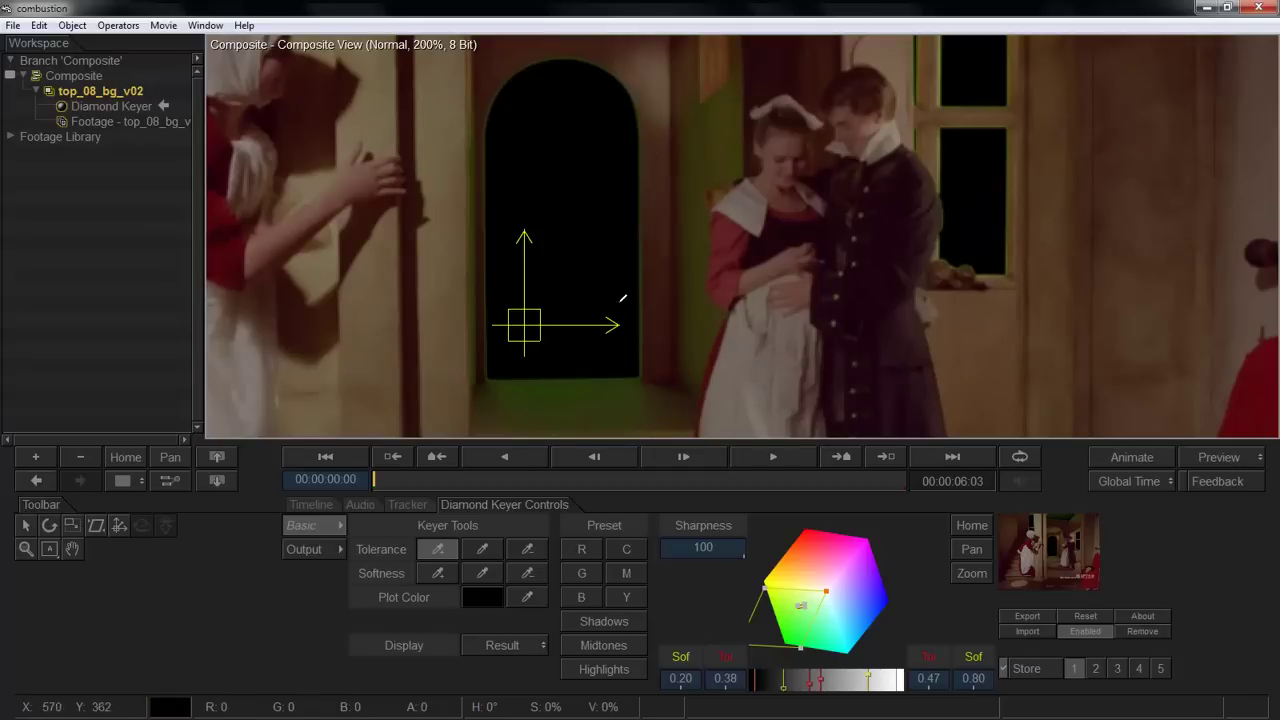
{"action": "left_click_drag", "start_coordinate": [631, 348], "coordinate": [609, 251]}
{"action": "scroll", "coordinate": [608, 297], "scroll_direction": "up", "scroll_amount": 1}
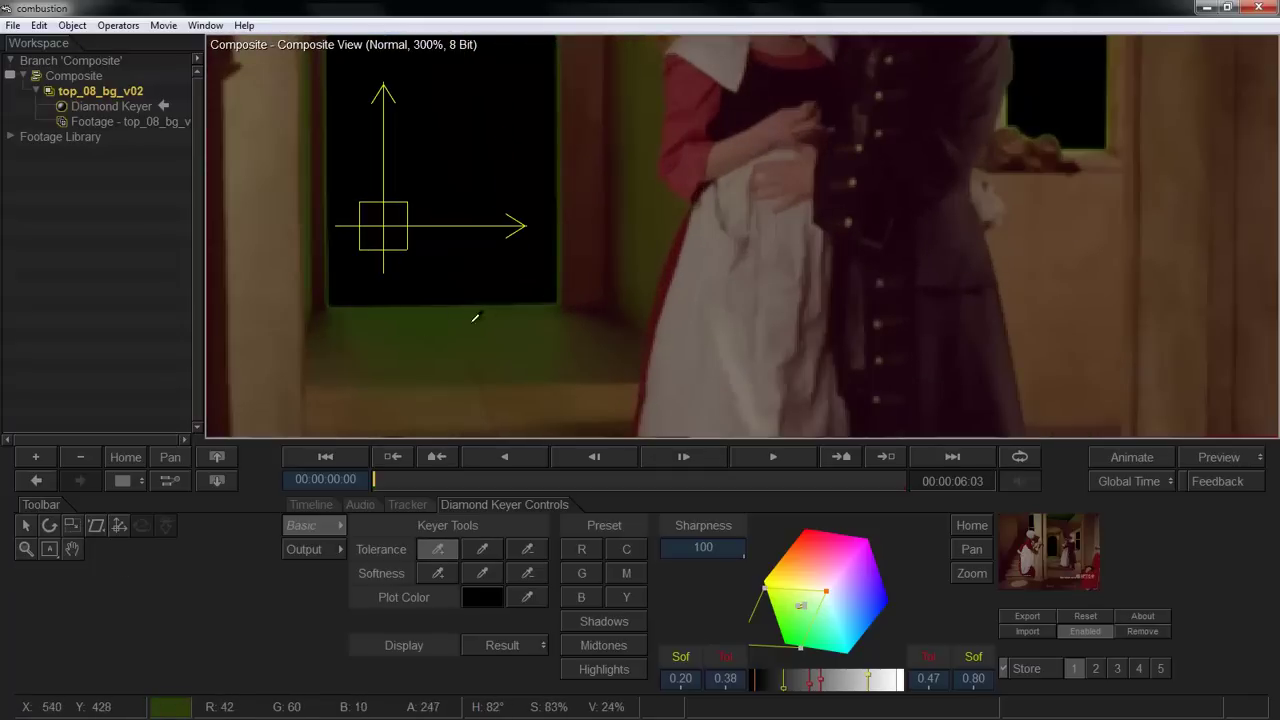
{"action": "left_click_drag", "start_coordinate": [556, 332], "coordinate": [680, 470]}
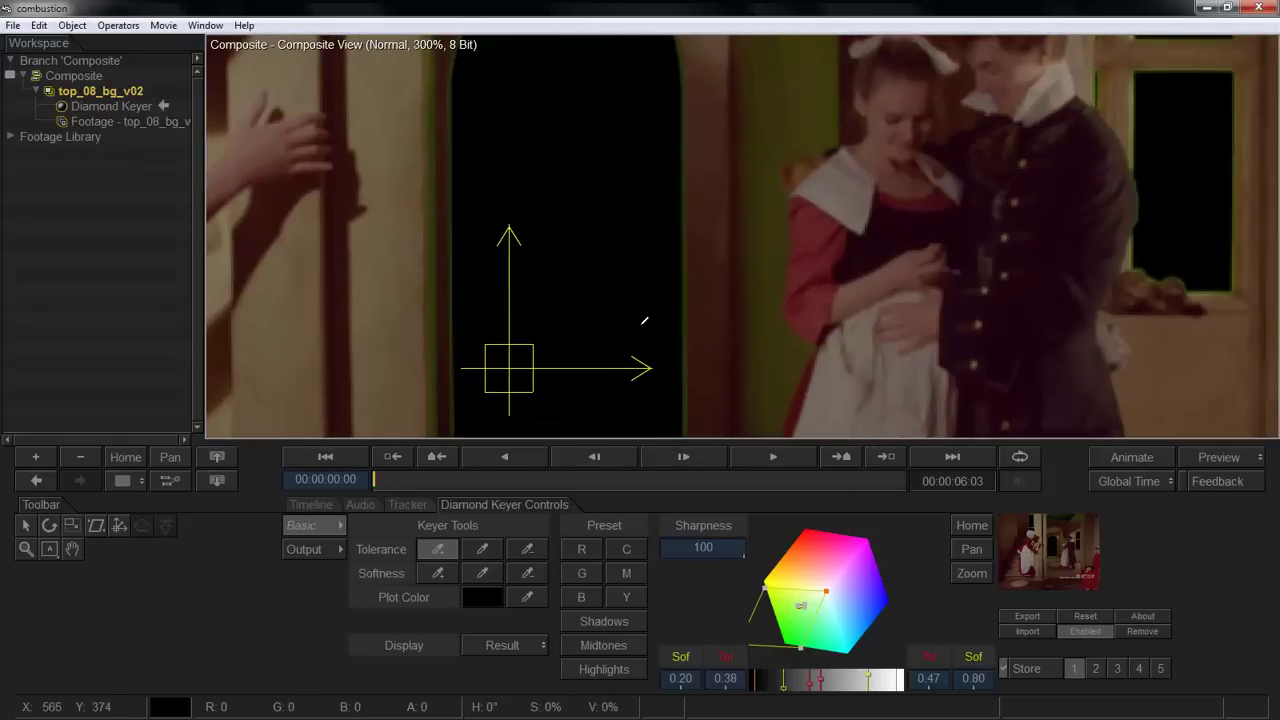
{"action": "left_click_drag", "start_coordinate": [644, 320], "coordinate": [547, 254]}
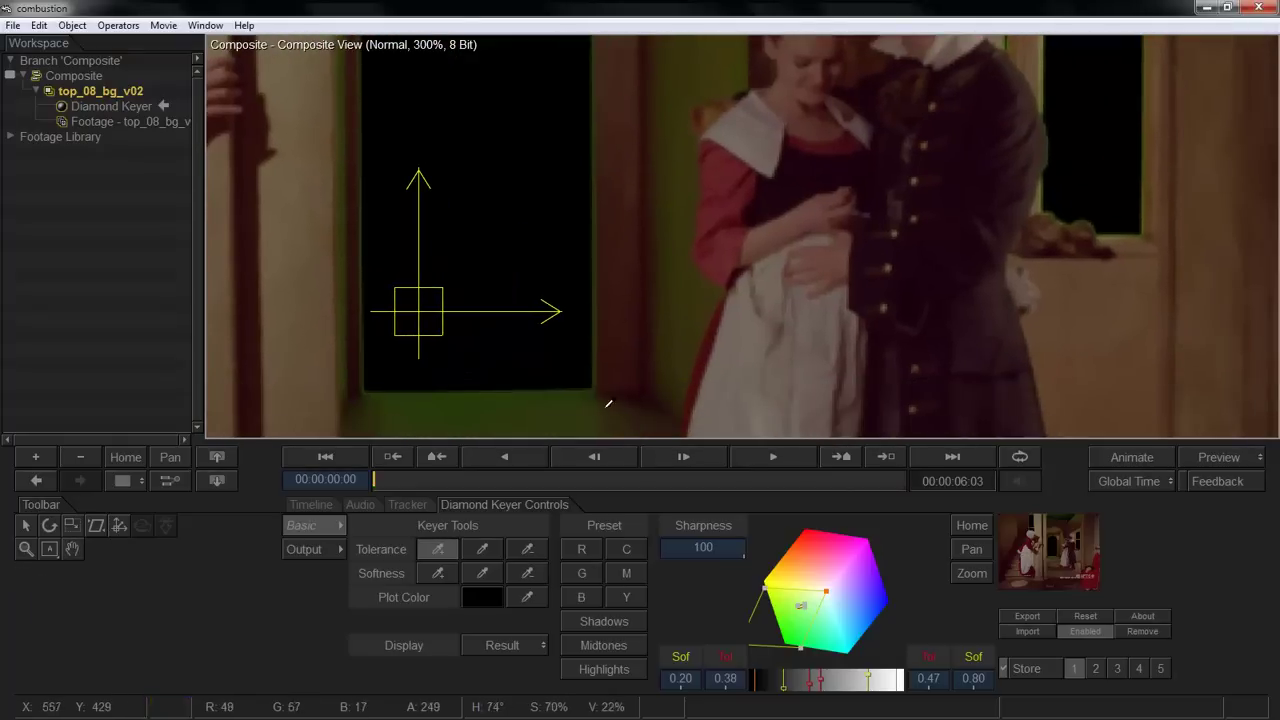
{"action": "left_click_drag", "start_coordinate": [469, 248], "coordinate": [642, 442]}
{"action": "left_click_drag", "start_coordinate": [423, 246], "coordinate": [764, 412]}
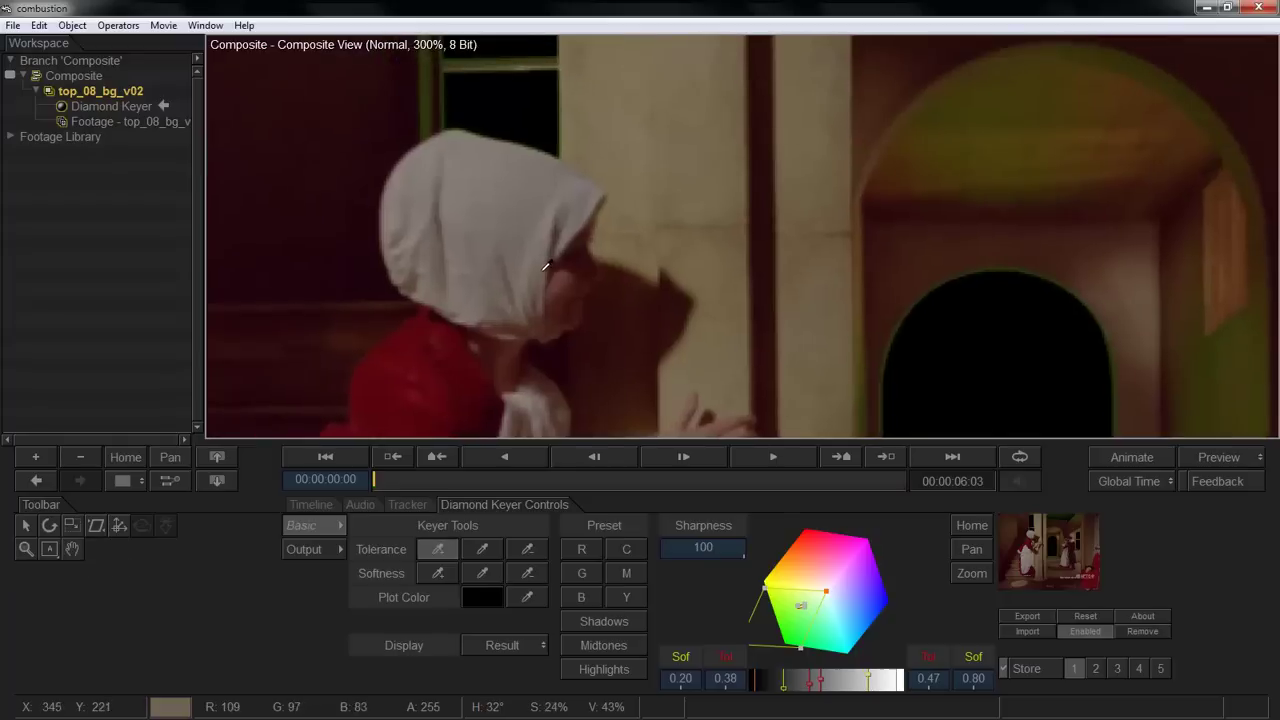
{"action": "left_click_drag", "start_coordinate": [548, 266], "coordinate": [762, 345]}
{"action": "left_click_drag", "start_coordinate": [742, 294], "coordinate": [457, 371]}
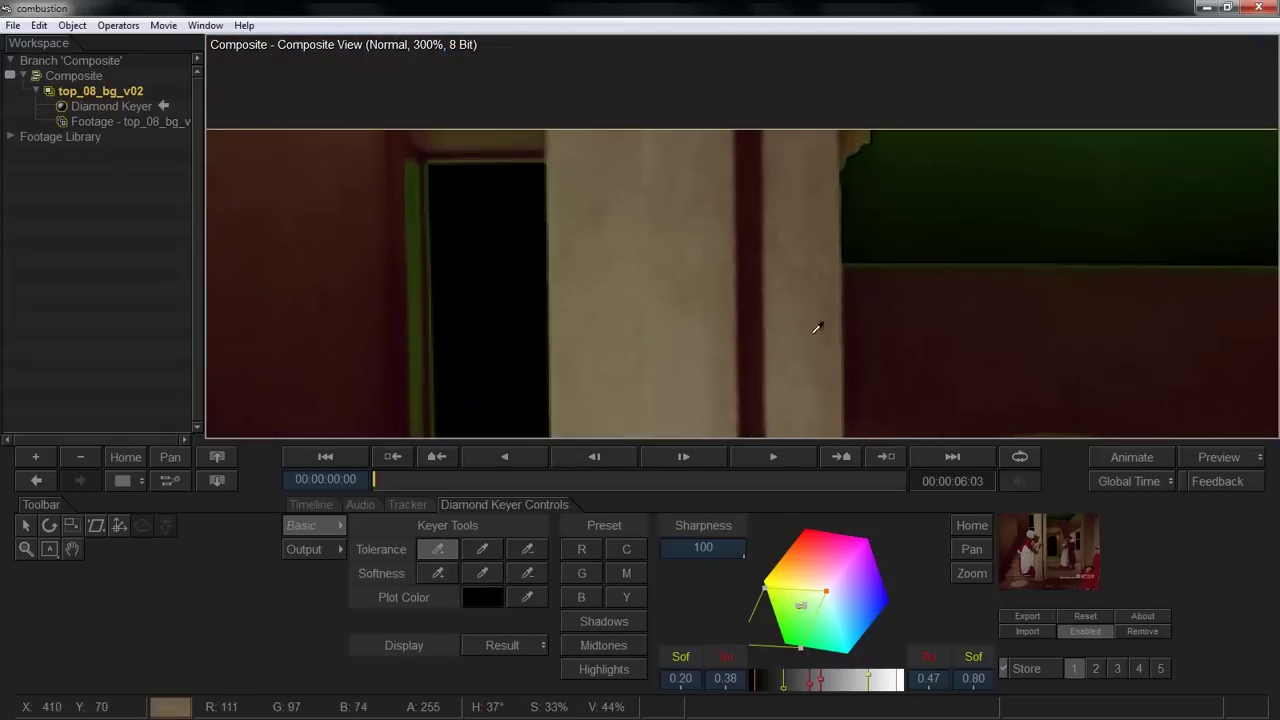
{"action": "left_click_drag", "start_coordinate": [817, 326], "coordinate": [671, 155]}
{"action": "scroll", "coordinate": [671, 291], "scroll_direction": "down", "scroll_amount": 1}
{"action": "left_click_drag", "start_coordinate": [675, 395], "coordinate": [615, 227]}
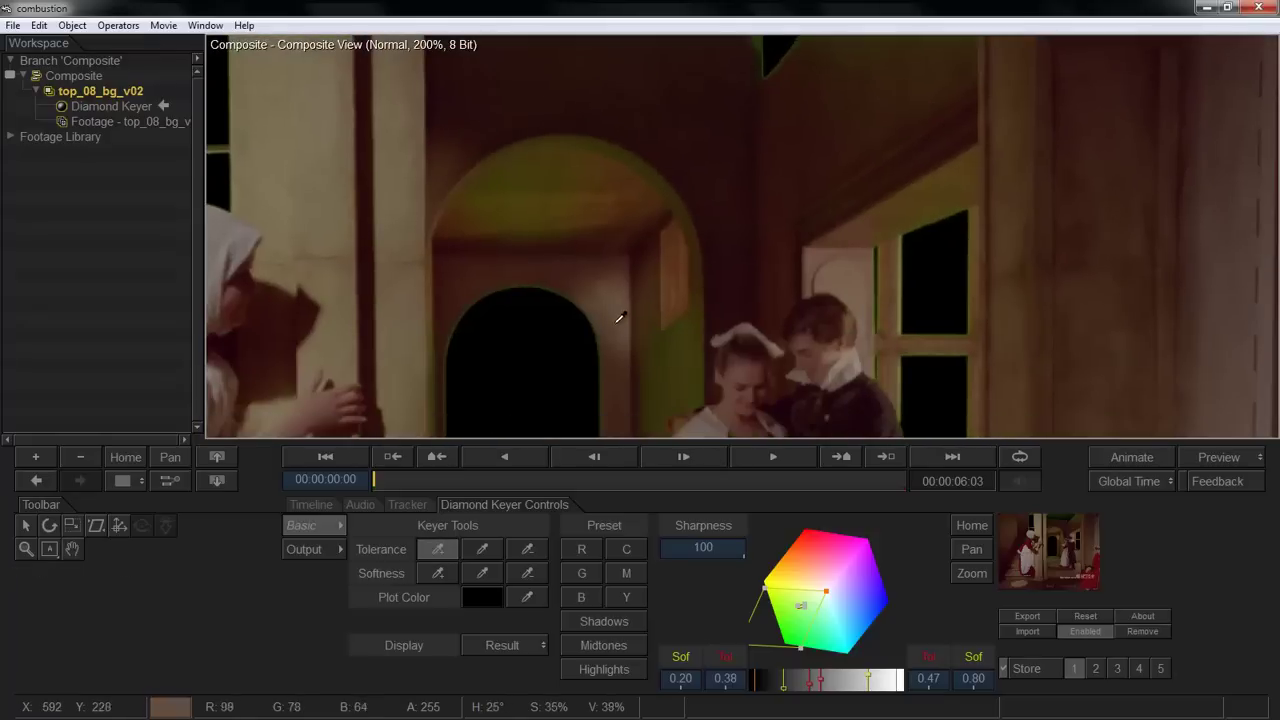
{"action": "left_click_drag", "start_coordinate": [620, 318], "coordinate": [636, 227]}
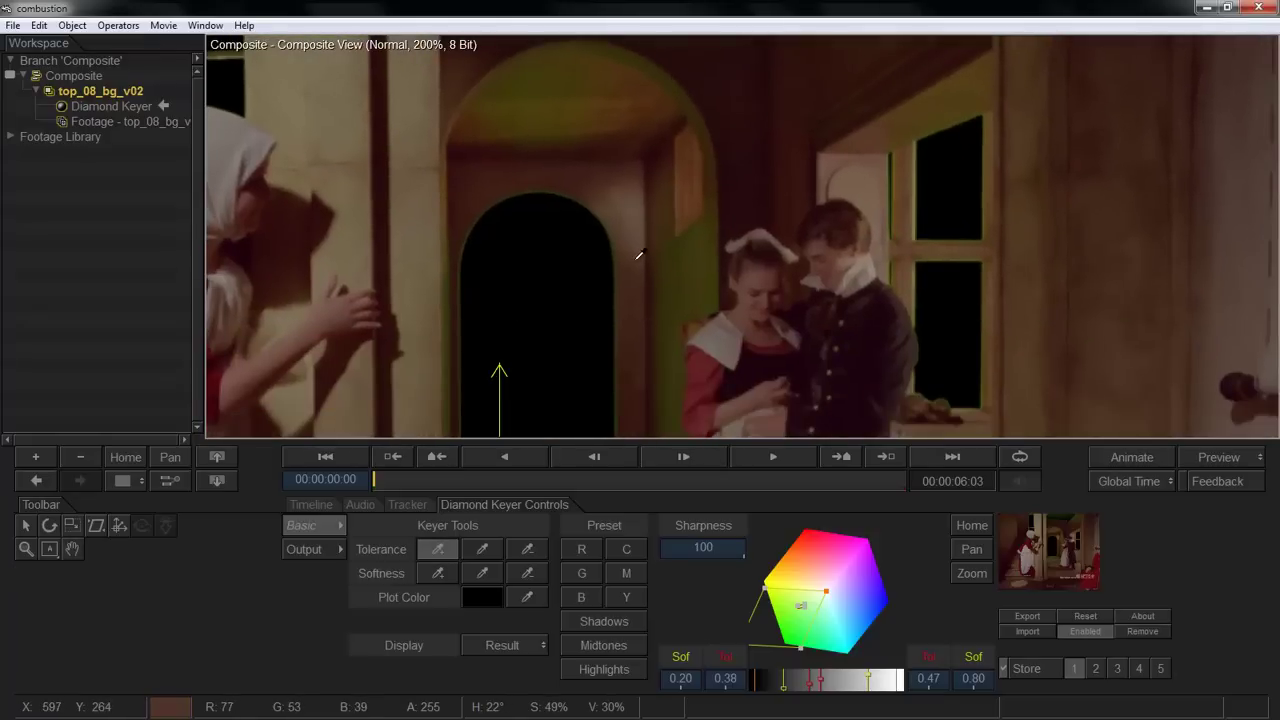
{"action": "key", "text": "minus"}
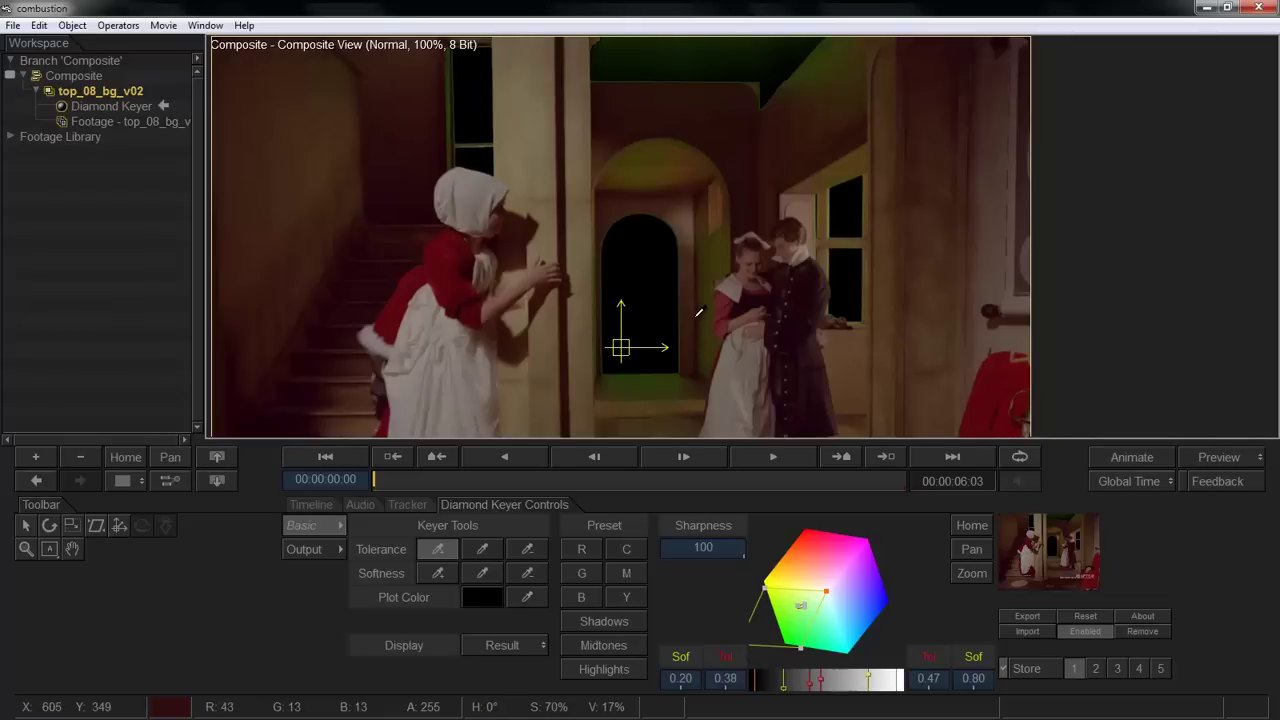
{"action": "left_click_drag", "start_coordinate": [699, 313], "coordinate": [839, 295]}
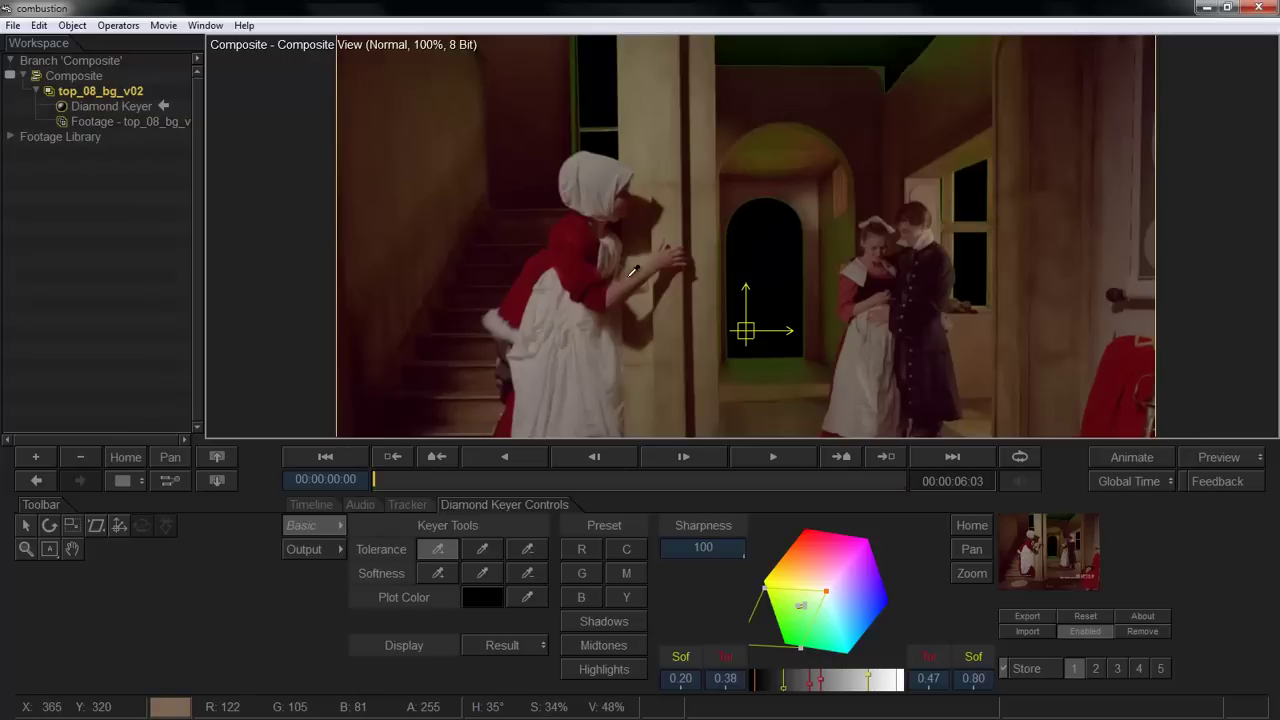
Show the schematic view of the composite and bring the Diamond Keyer node into view.
{"action": "key", "text": "F3"}
{"action": "left_click_drag", "start_coordinate": [629, 277], "coordinate": [633, 438]}
{"action": "left_click", "coordinate": [612, 306]}
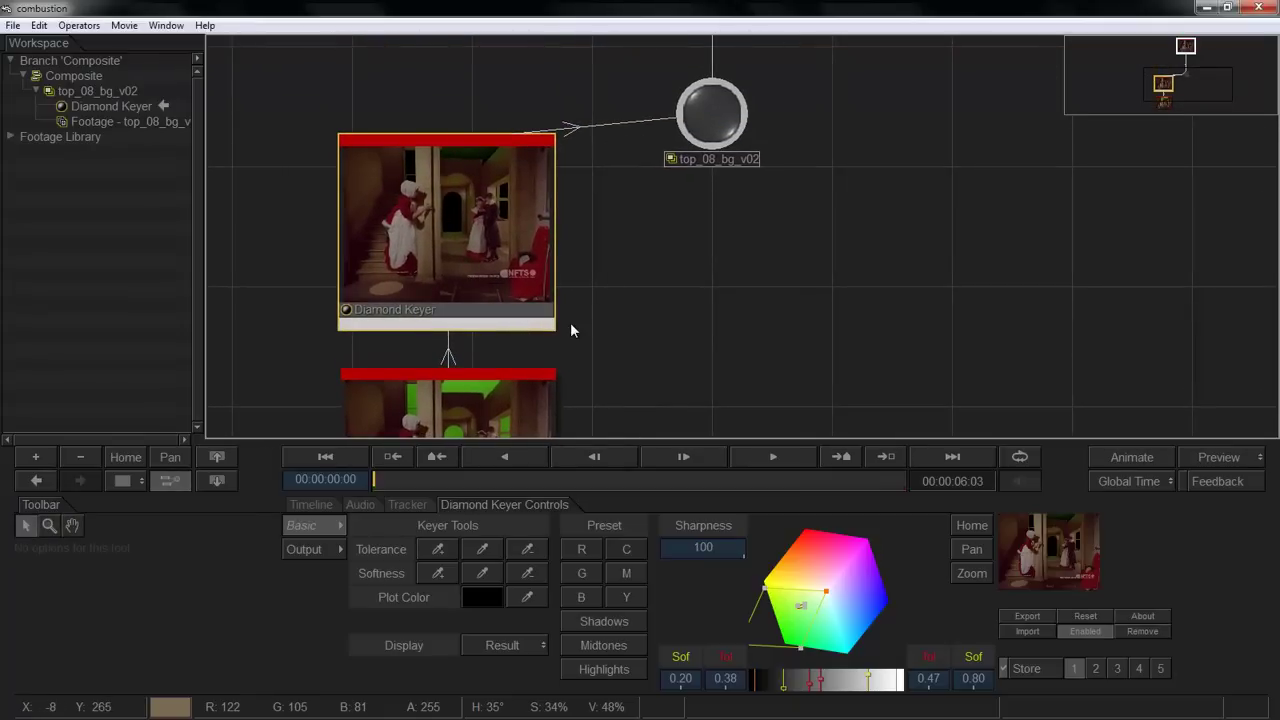
Add a Discreet Color Corrector operator after the Diamond Keyer and space the stacked nodes apart in the schematic.
{"action": "right_click", "coordinate": [470, 247]}
{"action": "mouse_move", "coordinate": [600, 449]}
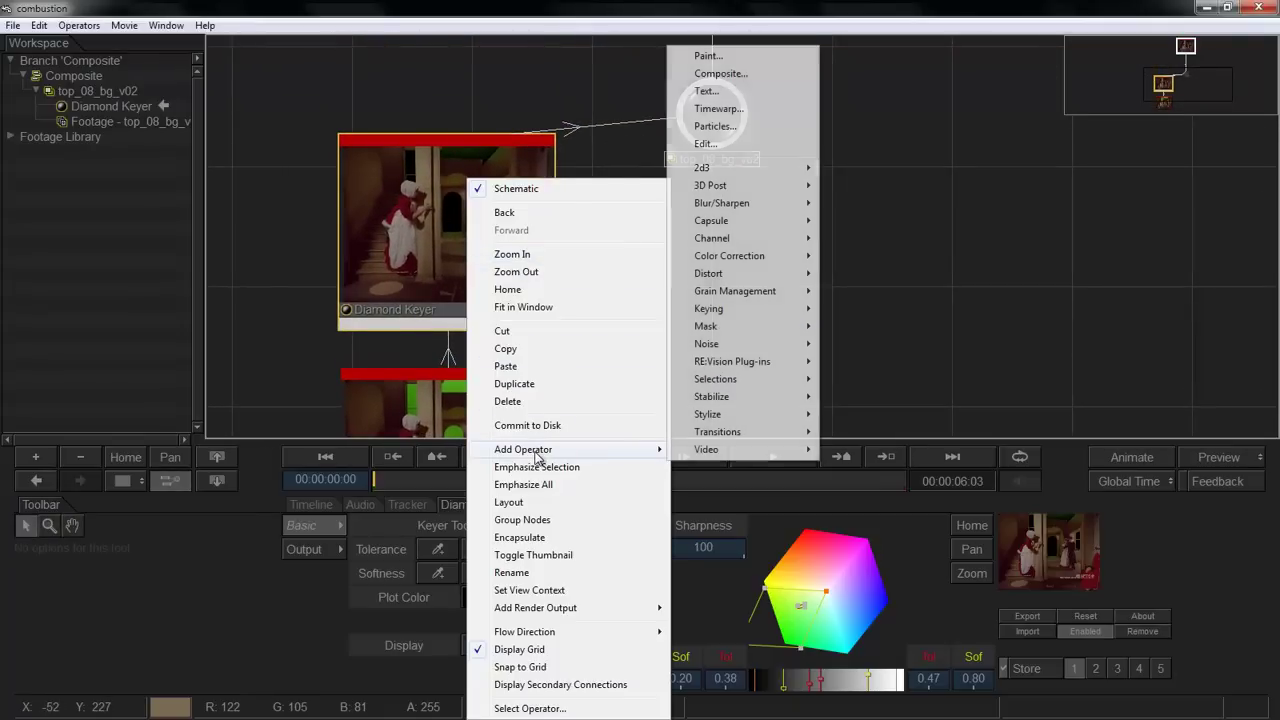
{"action": "mouse_move", "coordinate": [738, 262]}
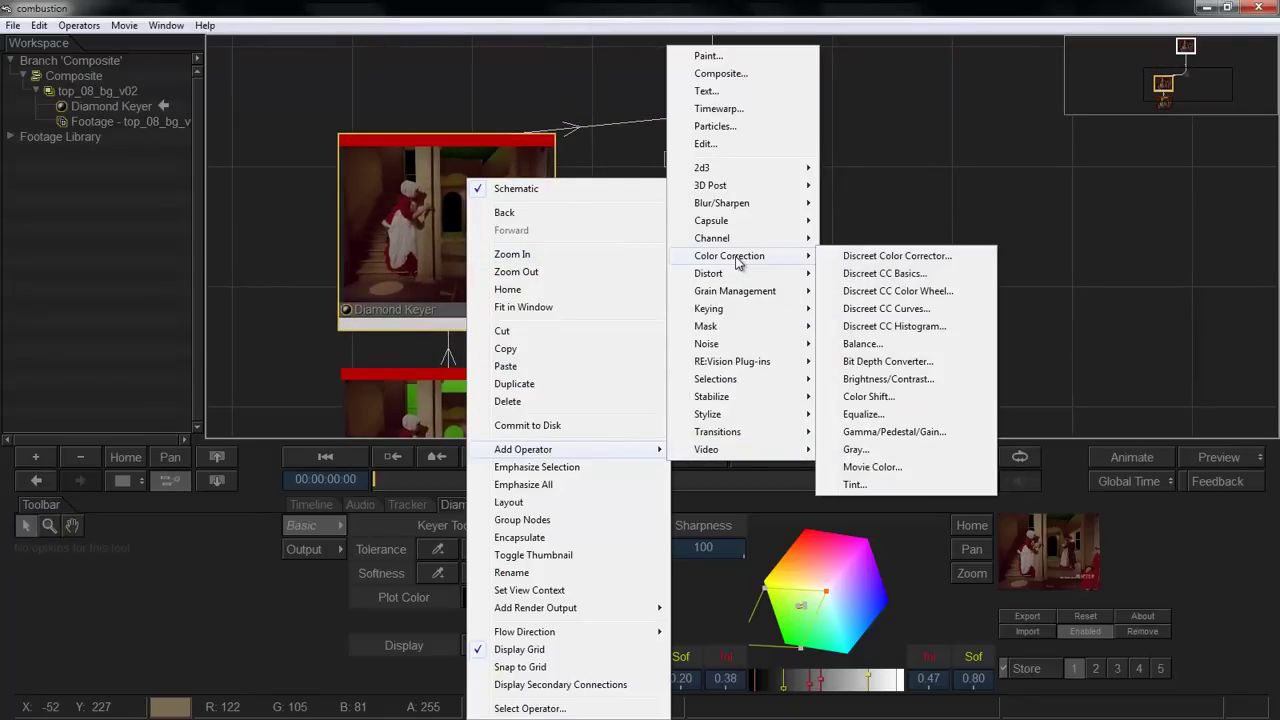
{"action": "left_click", "coordinate": [911, 258]}
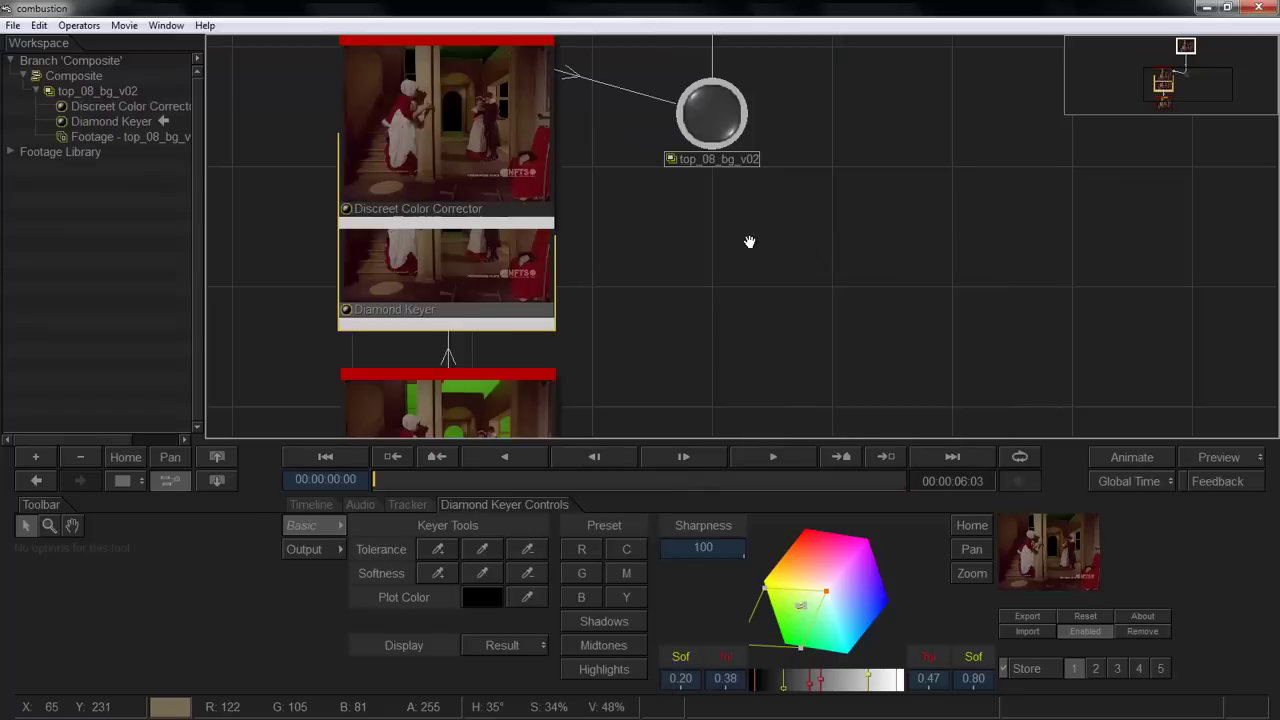
{"action": "left_click_drag", "start_coordinate": [750, 242], "coordinate": [738, 348]}
{"action": "left_click_drag", "start_coordinate": [513, 230], "coordinate": [513, 107]}
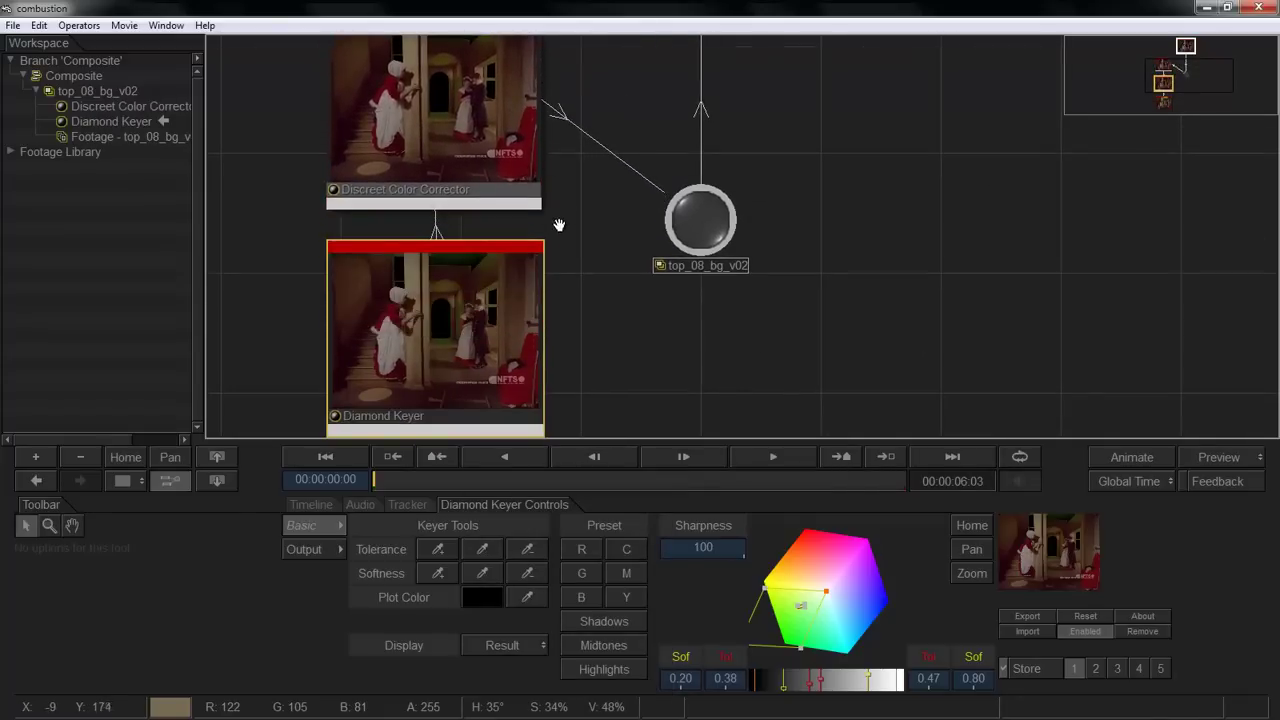
{"action": "left_click_drag", "start_coordinate": [559, 224], "coordinate": [561, 300]}
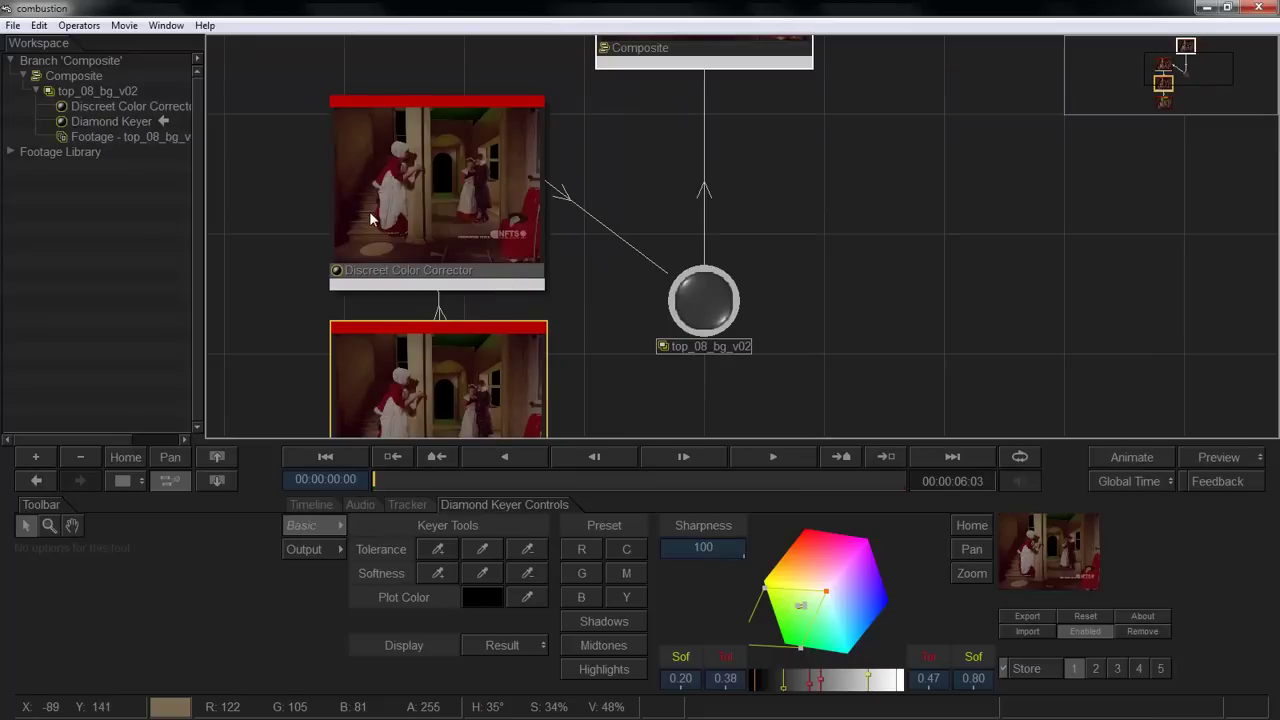
Return to the composite view and enable Green colour suppression in the Discreet Color Corrector, comparing the doorway spill with it off and on.
{"action": "key", "text": "grave"}
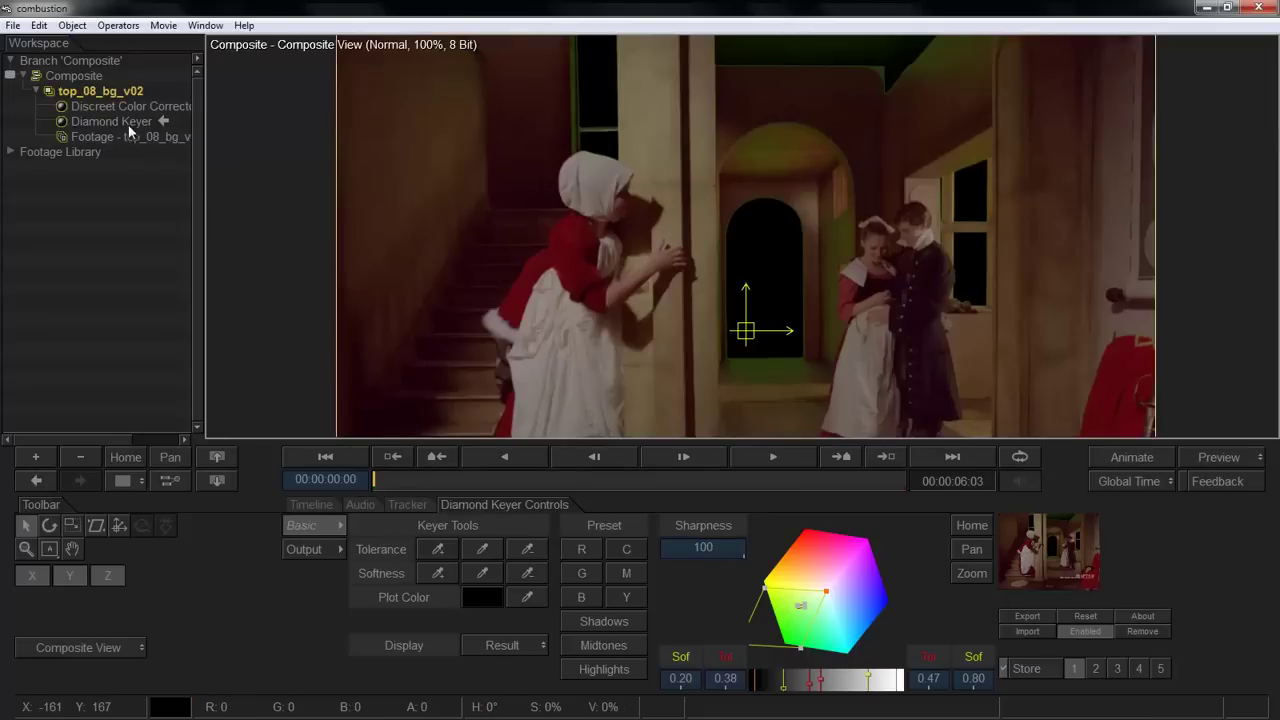
{"action": "left_click", "coordinate": [148, 108]}
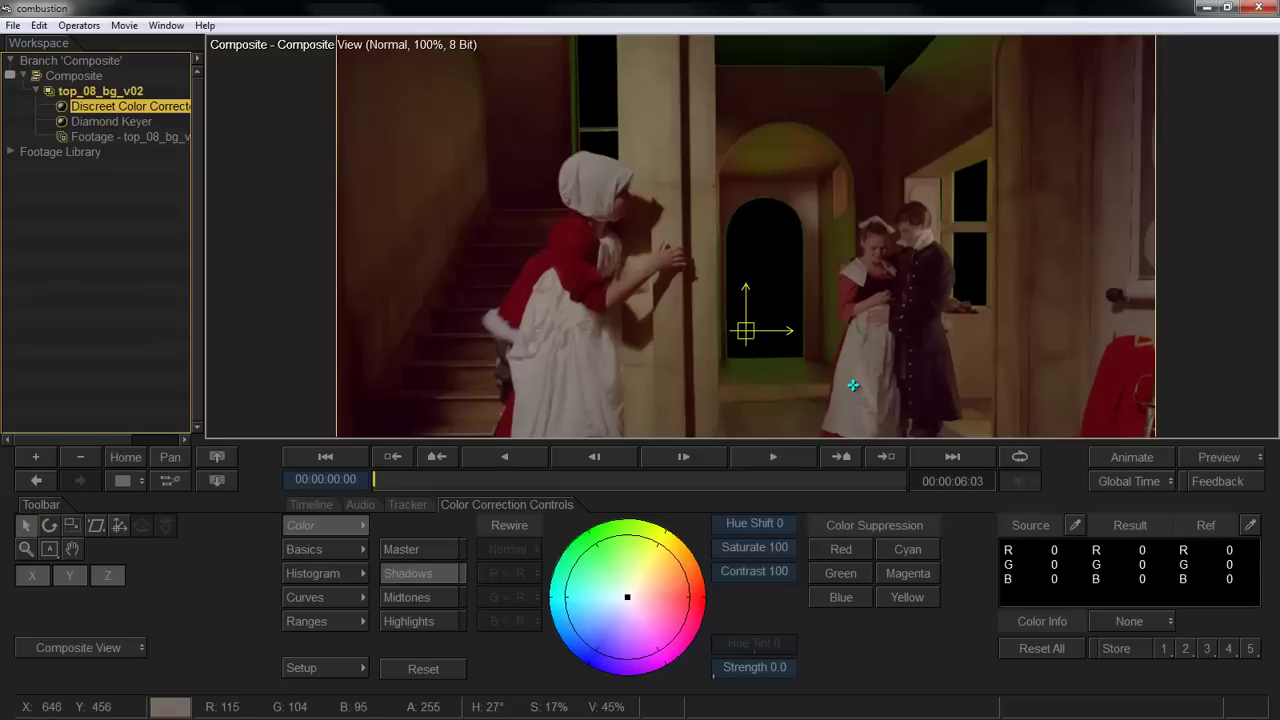
{"action": "scroll", "coordinate": [694, 278], "scroll_direction": "up", "scroll_amount": 4}
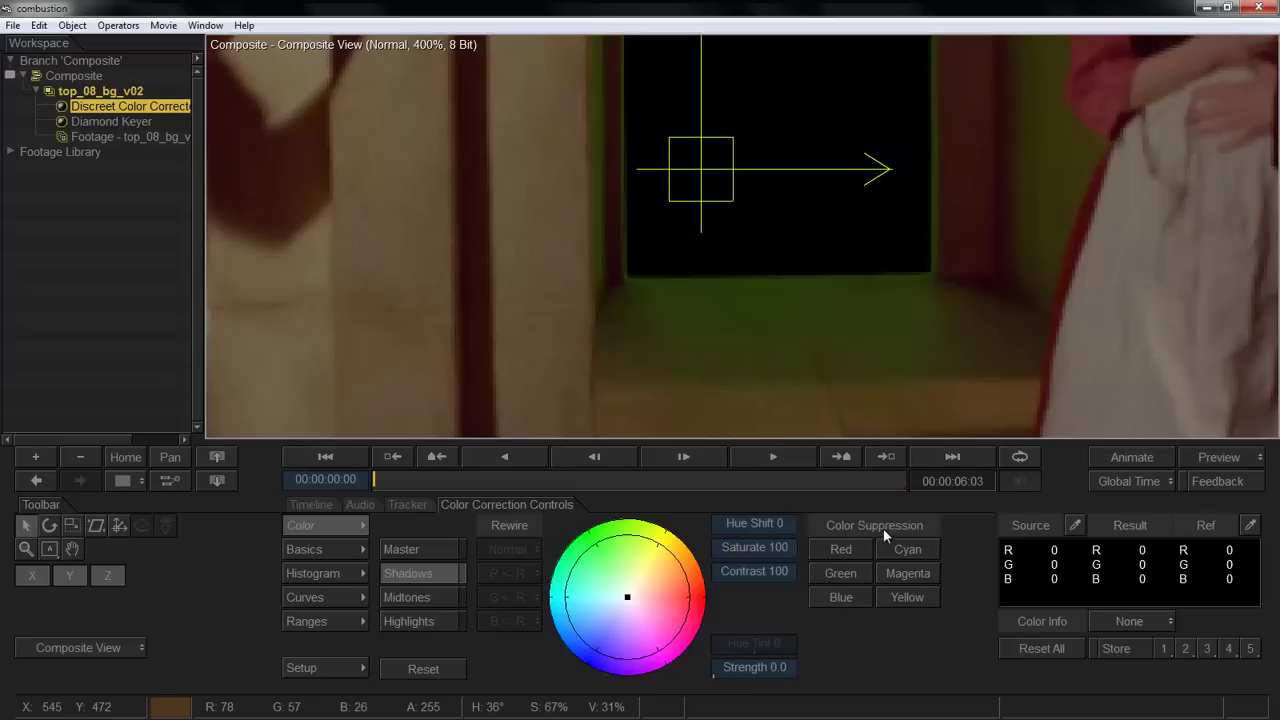
{"action": "left_click", "coordinate": [839, 574]}
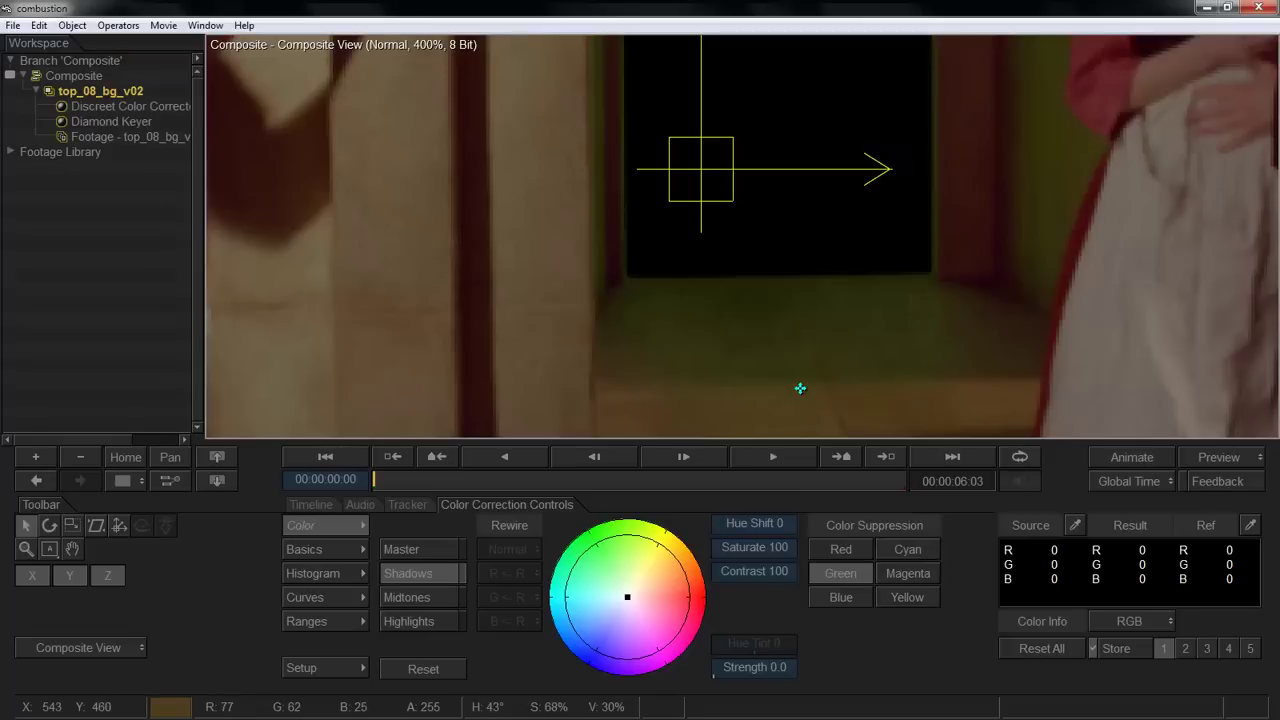
{"action": "left_click", "coordinate": [824, 573]}
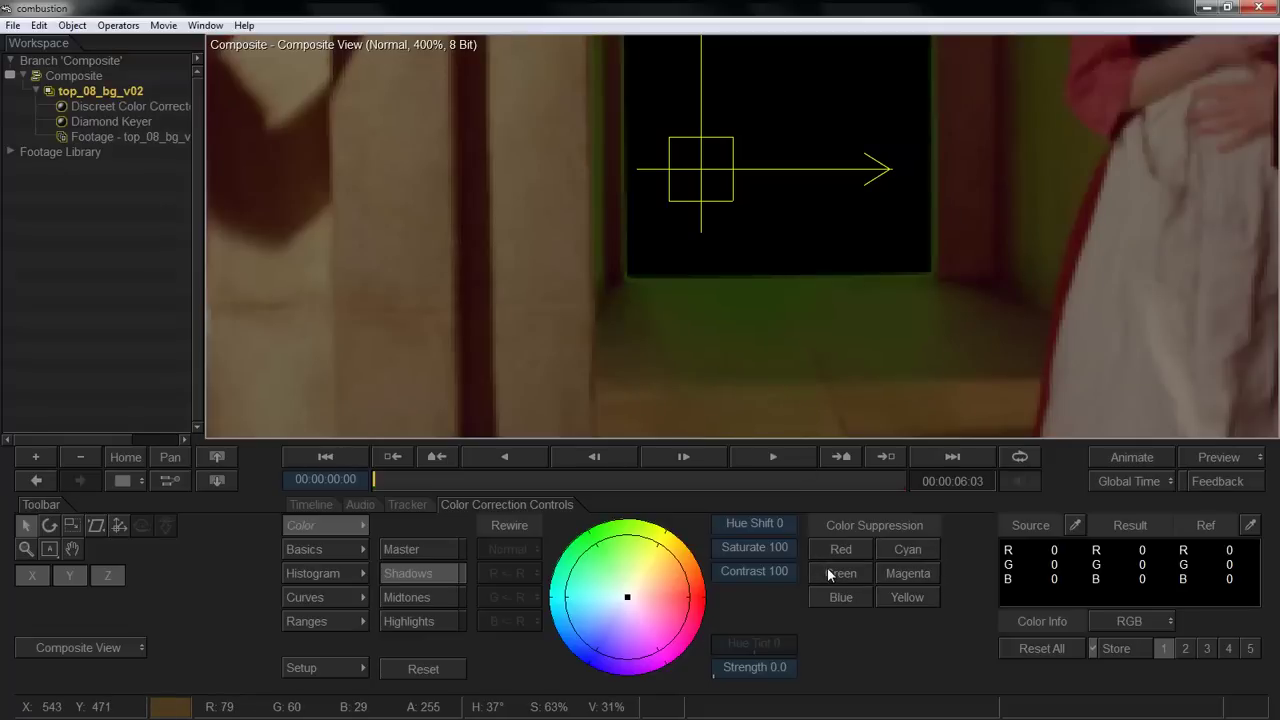
{"action": "left_click", "coordinate": [828, 569]}
{"action": "left_click", "coordinate": [828, 569]}
{"action": "left_click", "coordinate": [828, 569]}
{"action": "left_click", "coordinate": [828, 569]}
{"action": "left_click", "coordinate": [828, 568]}
Examine the green-suppressed composite around the arched doorway, the actors and the windows for remaining spill, up close and at full-frame scale.
{"action": "key", "text": "ctrl+0"}
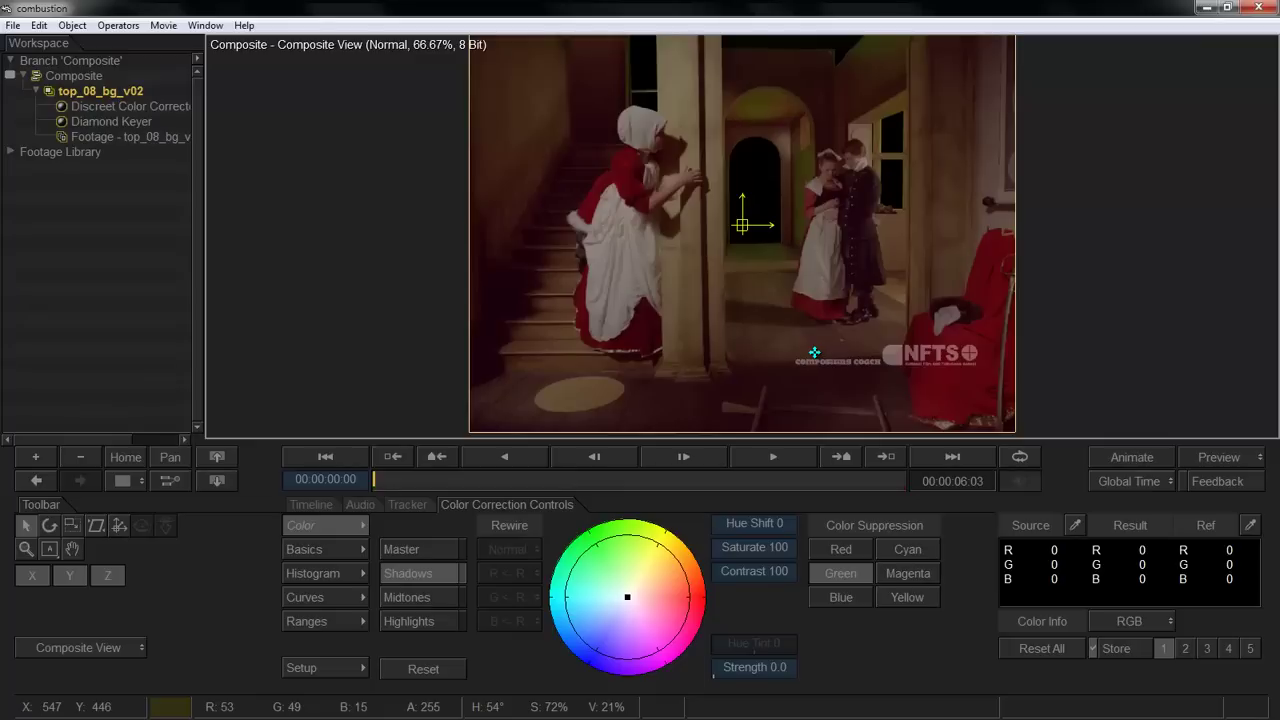
{"action": "scroll", "coordinate": [890, 272], "scroll_direction": "up", "scroll_amount": 2}
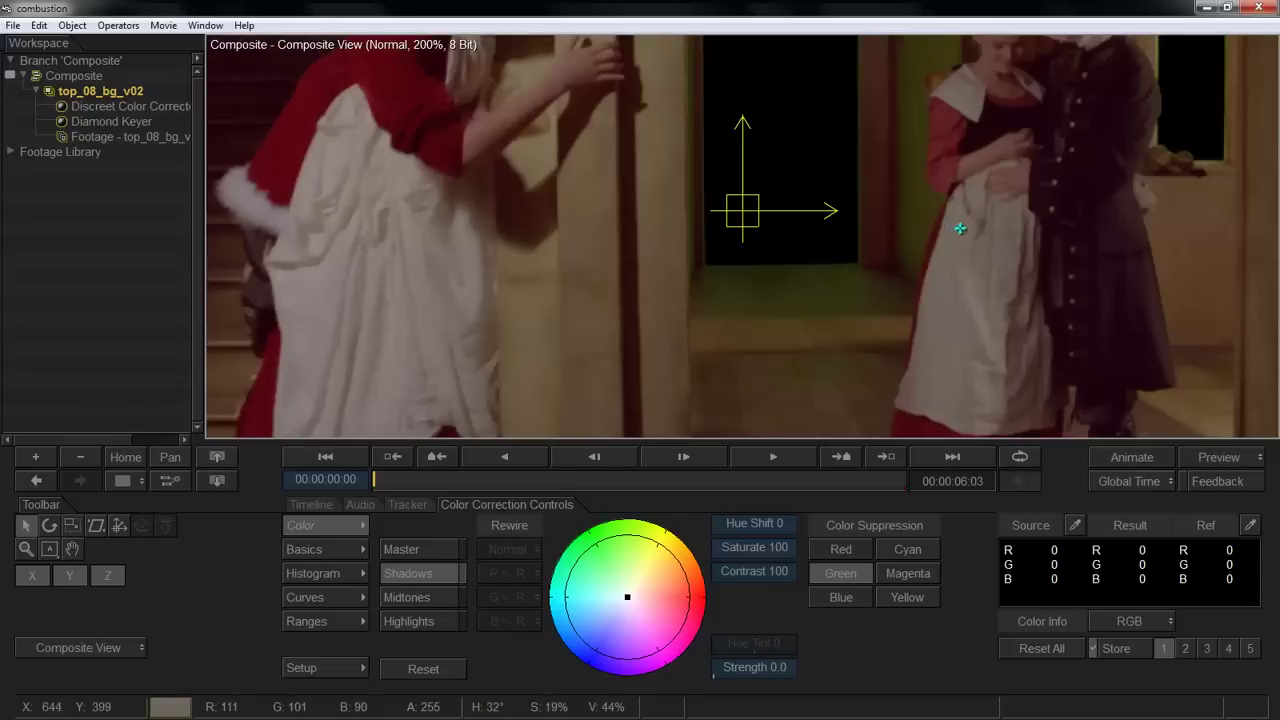
{"action": "left_click_drag", "start_coordinate": [962, 228], "coordinate": [832, 356]}
{"action": "scroll", "coordinate": [854, 279], "scroll_direction": "up", "scroll_amount": 1}
{"action": "scroll", "coordinate": [827, 228], "scroll_direction": "down", "scroll_amount": 1}
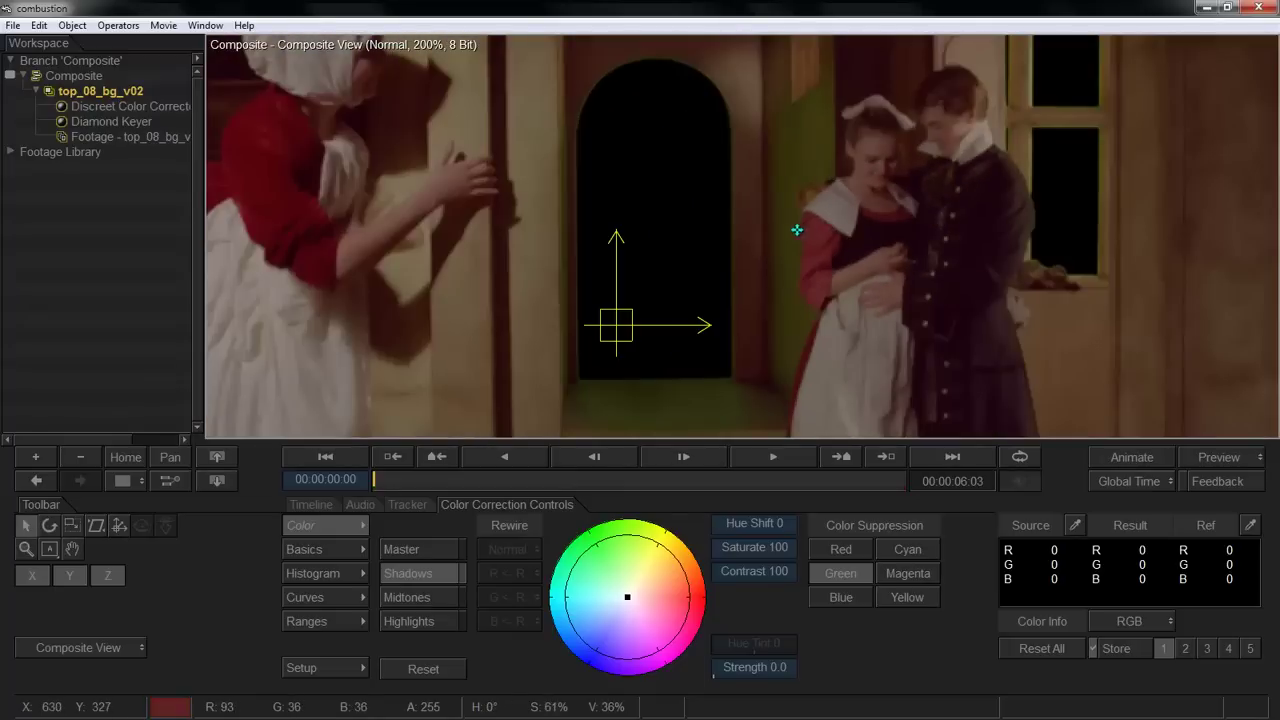
{"action": "scroll", "coordinate": [781, 323], "scroll_direction": "down", "scroll_amount": 2}
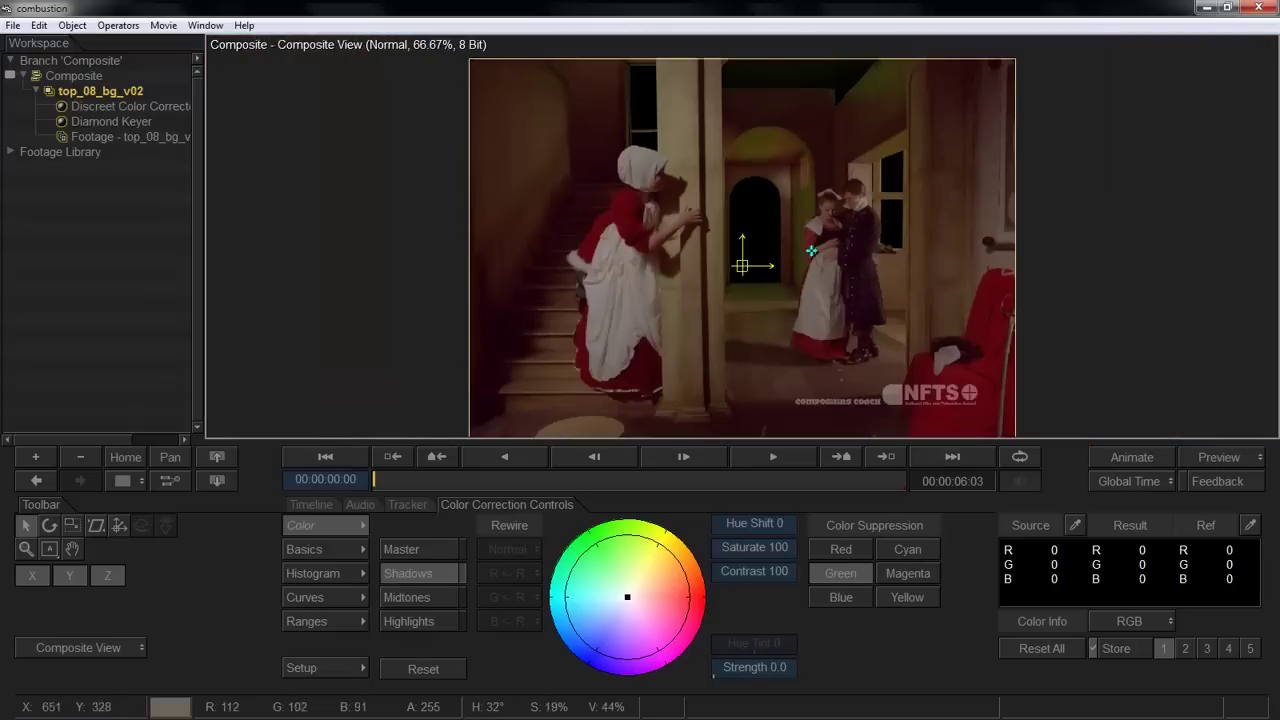
{"action": "key", "text": "equal"}
{"action": "key", "text": "equal"}
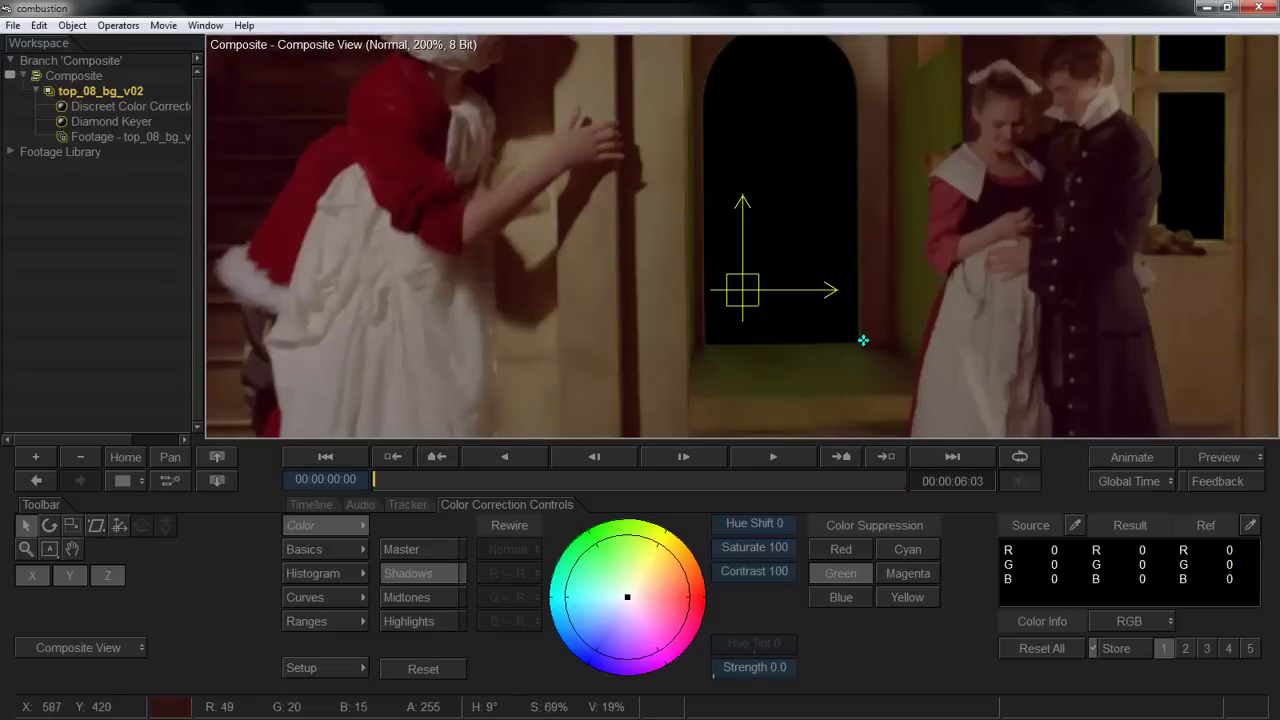
Tint the shadows toward cyan on the colour wheel, with Hue Tint 180 and Strength 22.3.
{"action": "left_click_drag", "start_coordinate": [863, 340], "coordinate": [811, 338]}
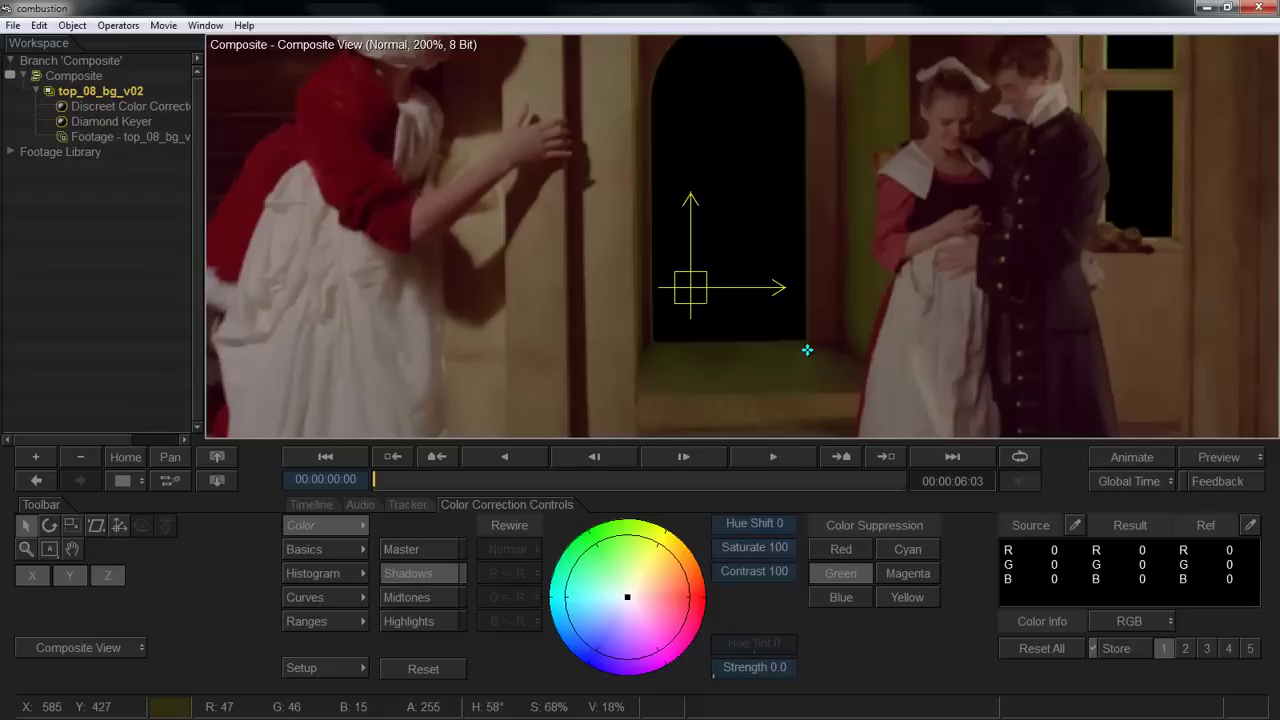
{"action": "key", "text": "minus"}
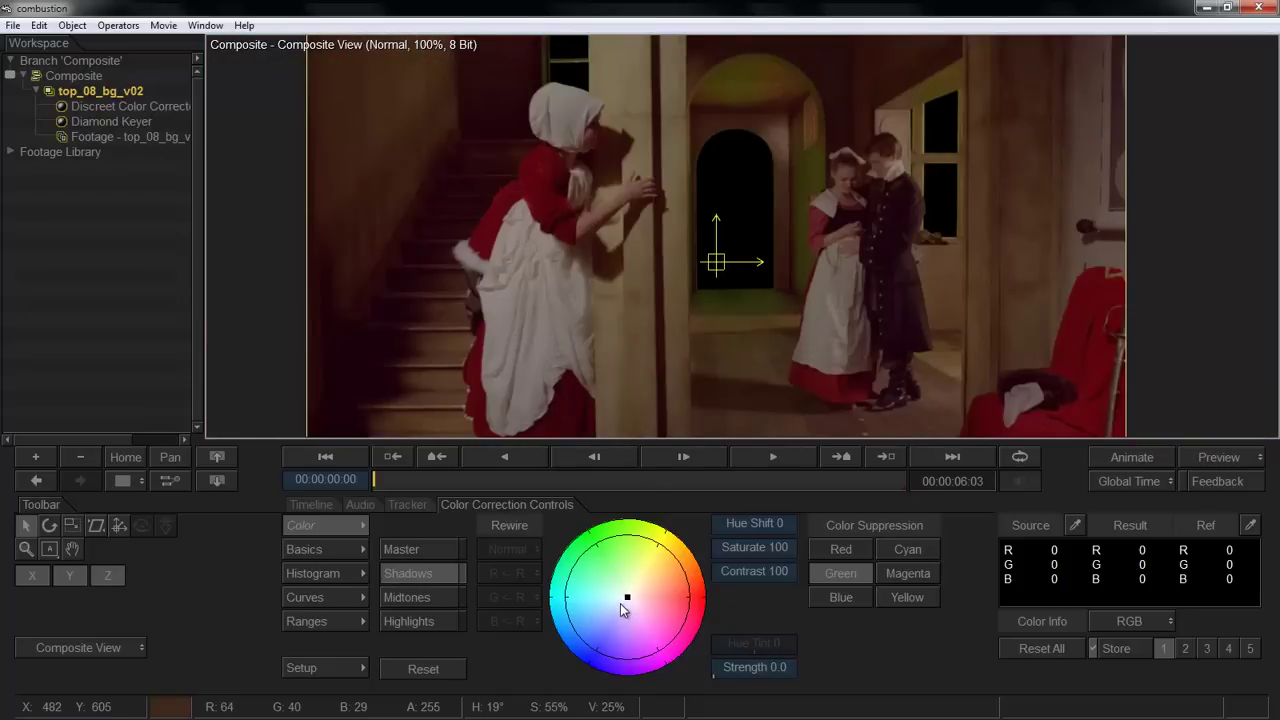
{"action": "left_click_drag", "start_coordinate": [628, 600], "coordinate": [615, 602]}
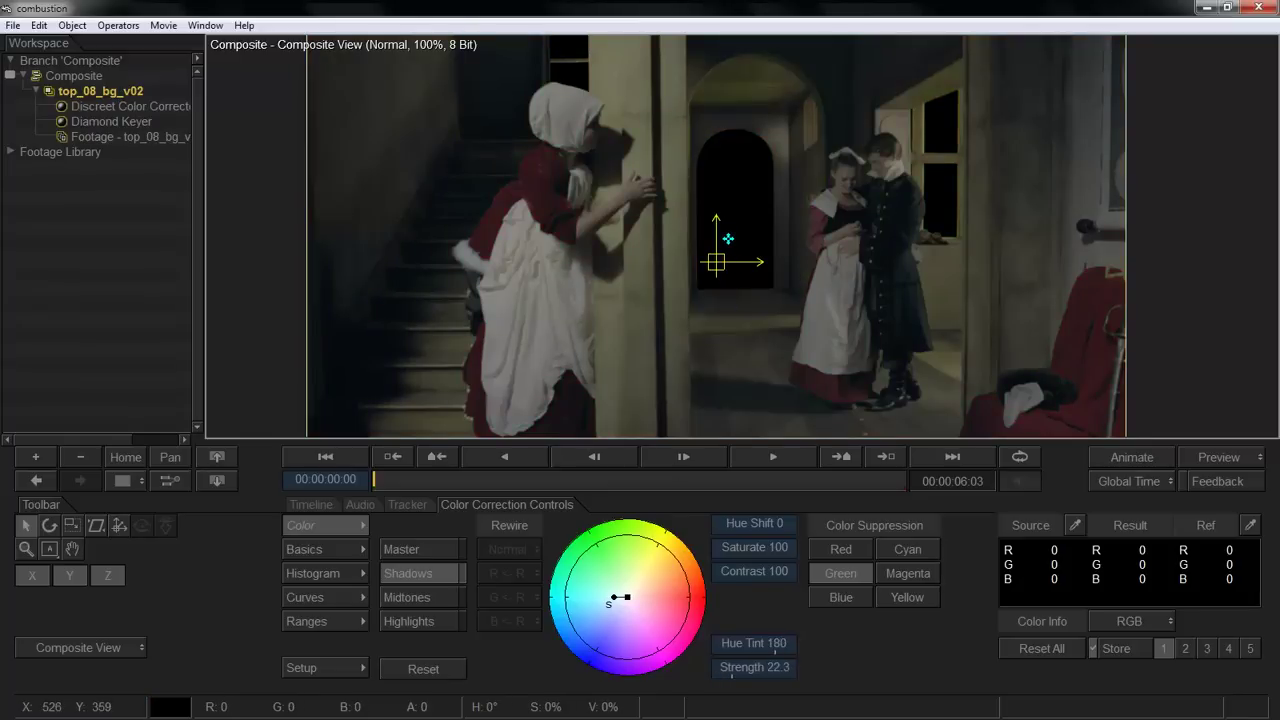
Compare the edges of the white bonnet and the window behind it with Green suppression off and on, leaving it enabled.
{"action": "key", "text": "space"}
{"action": "left_click_drag", "start_coordinate": [703, 297], "coordinate": [783, 447]}
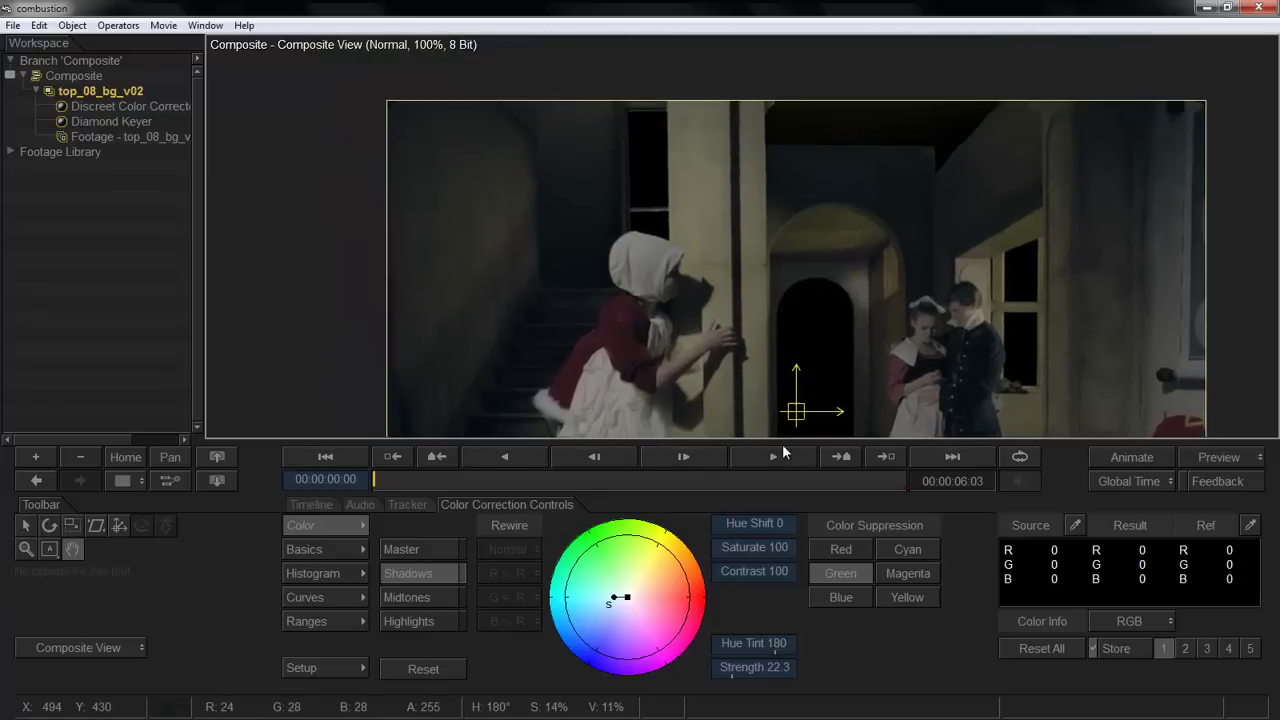
{"action": "scroll", "coordinate": [634, 314], "scroll_direction": "up", "scroll_amount": 1}
{"action": "left_click_drag", "start_coordinate": [634, 314], "coordinate": [786, 396]}
{"action": "scroll", "coordinate": [786, 396], "scroll_direction": "up", "scroll_amount": 3}
{"action": "left_click_drag", "start_coordinate": [490, 344], "coordinate": [655, 297]}
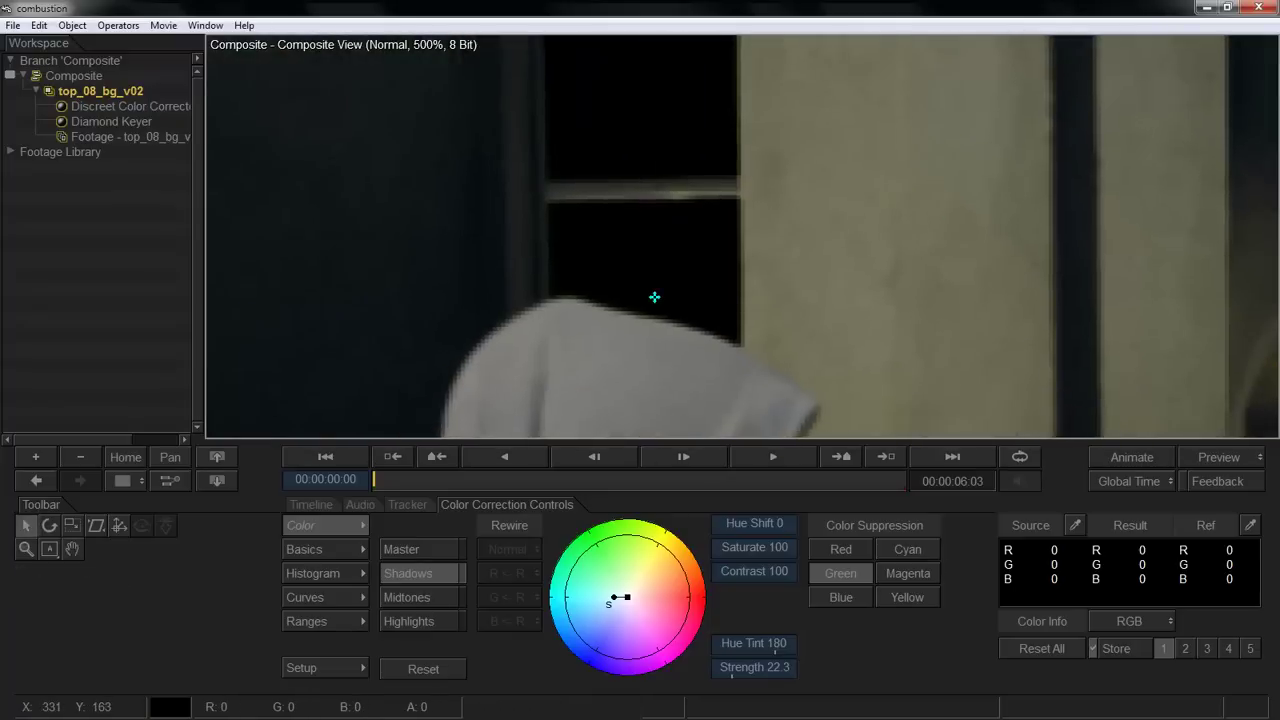
{"action": "scroll", "coordinate": [654, 297], "scroll_direction": "up", "scroll_amount": 4}
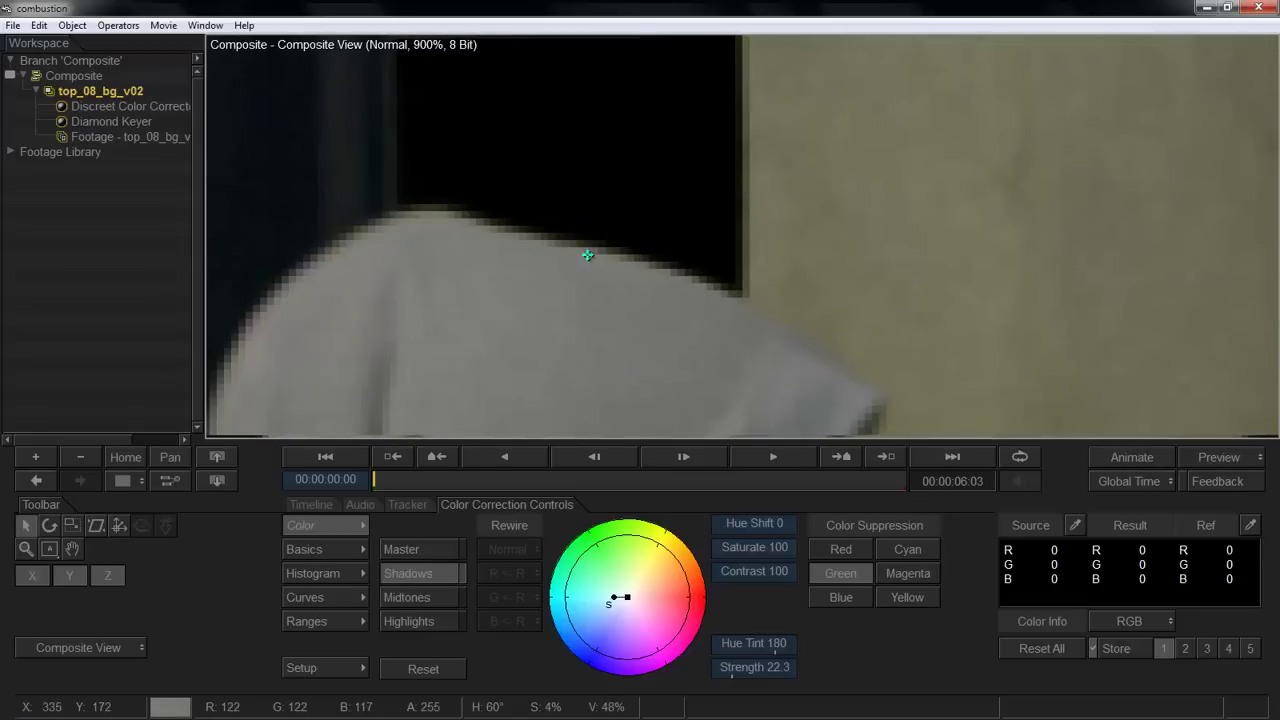
{"action": "left_click", "coordinate": [840, 573]}
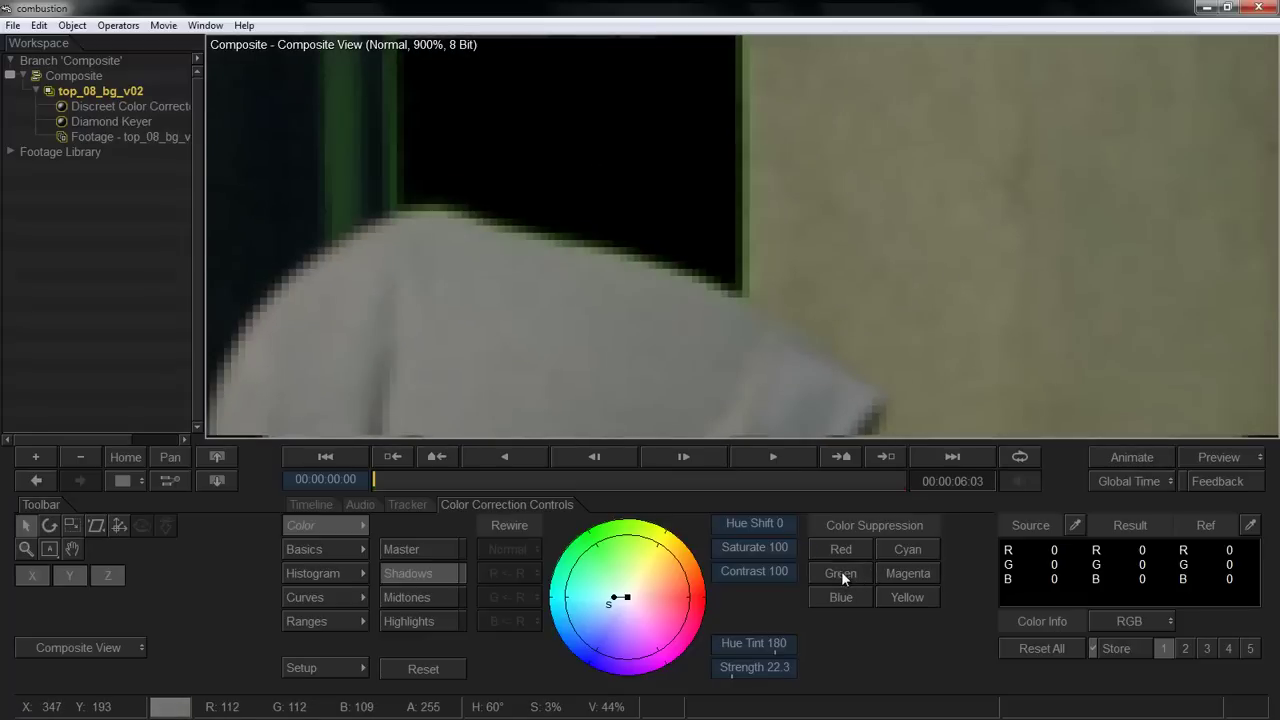
{"action": "left_click", "coordinate": [841, 573]}
{"action": "left_click", "coordinate": [841, 573]}
{"action": "left_click", "coordinate": [841, 573]}
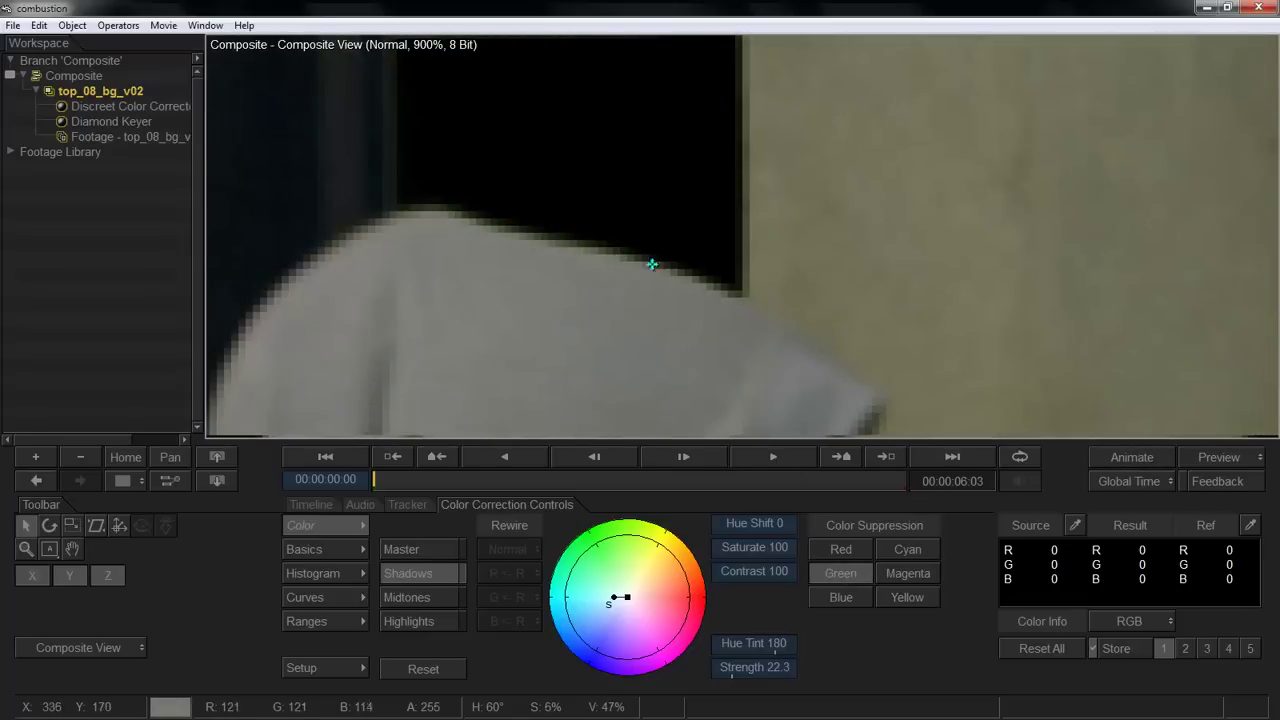
Examine the edges of the arched doorway and play the corrected composite with the whole frame in view.
{"action": "left_click_drag", "start_coordinate": [875, 415], "coordinate": [308, 45]}
{"action": "left_click_drag", "start_coordinate": [772, 290], "coordinate": [391, 69]}
{"action": "left_click_drag", "start_coordinate": [893, 300], "coordinate": [469, 83]}
{"action": "scroll", "coordinate": [673, 250], "scroll_direction": "down", "scroll_amount": 2}
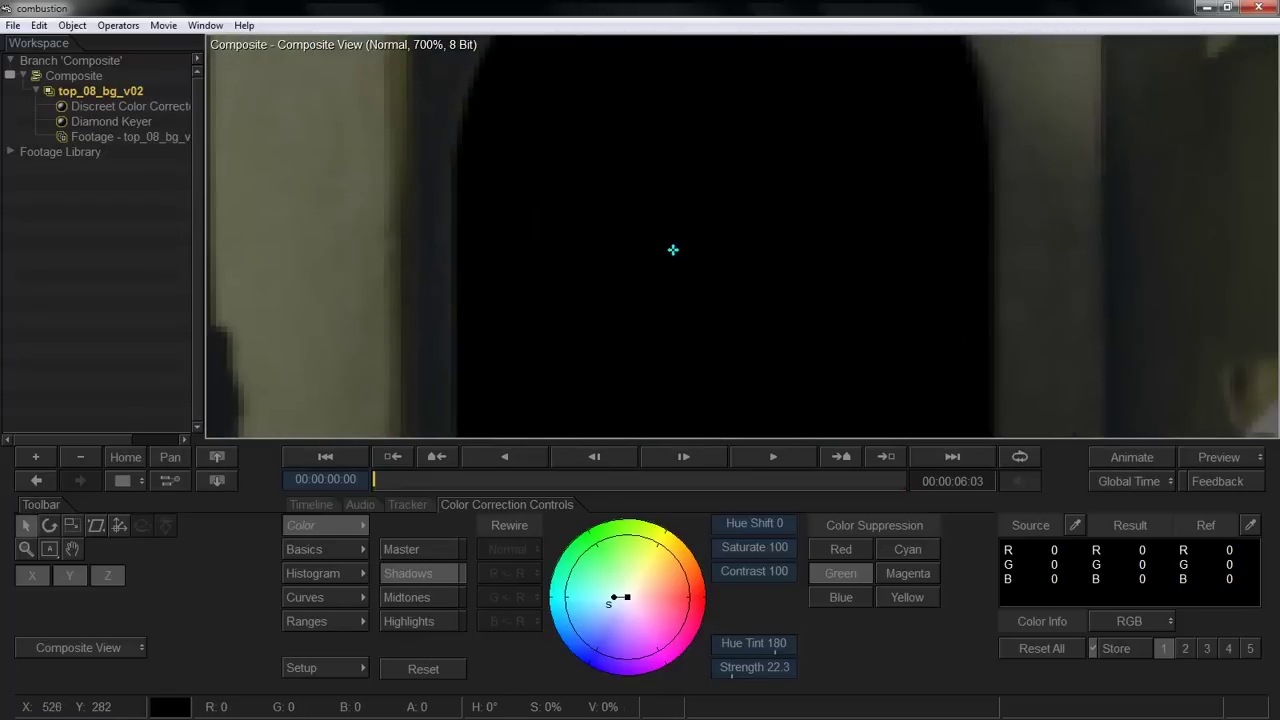
{"action": "scroll", "coordinate": [673, 250], "scroll_direction": "down", "scroll_amount": 5}
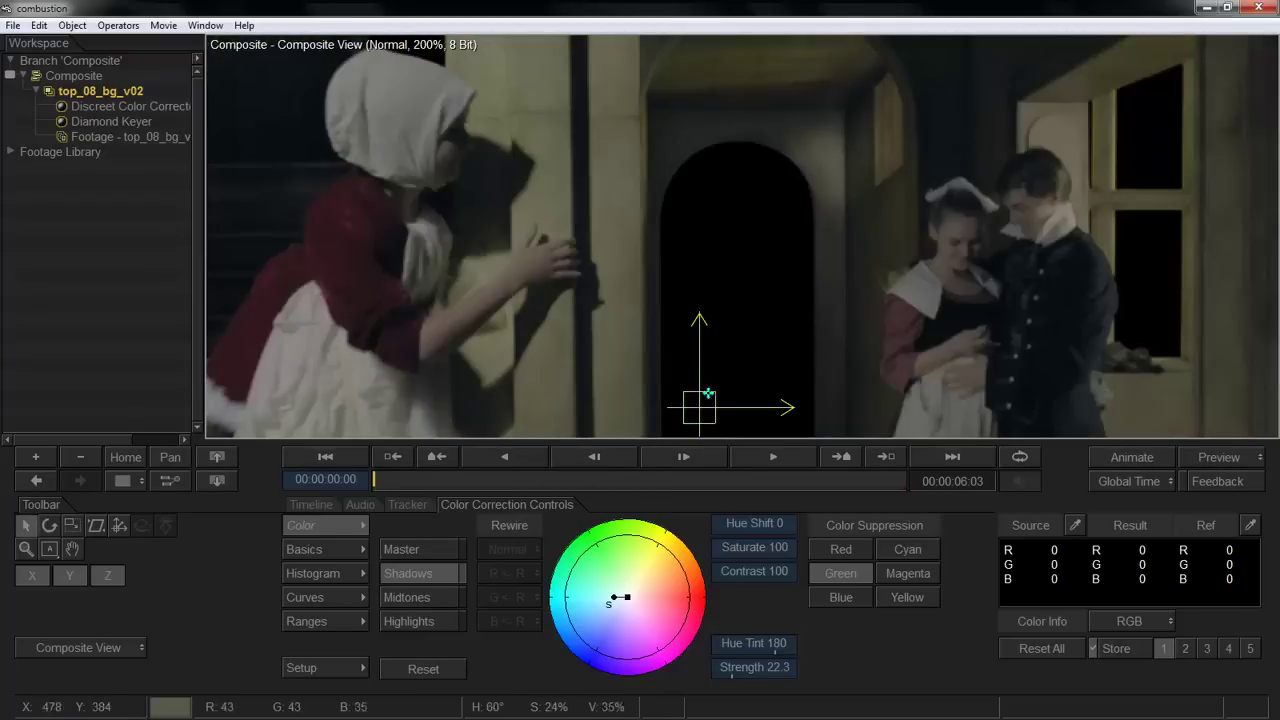
{"action": "scroll", "coordinate": [756, 211], "scroll_direction": "down", "scroll_amount": 2}
{"action": "left_click", "coordinate": [770, 460]}
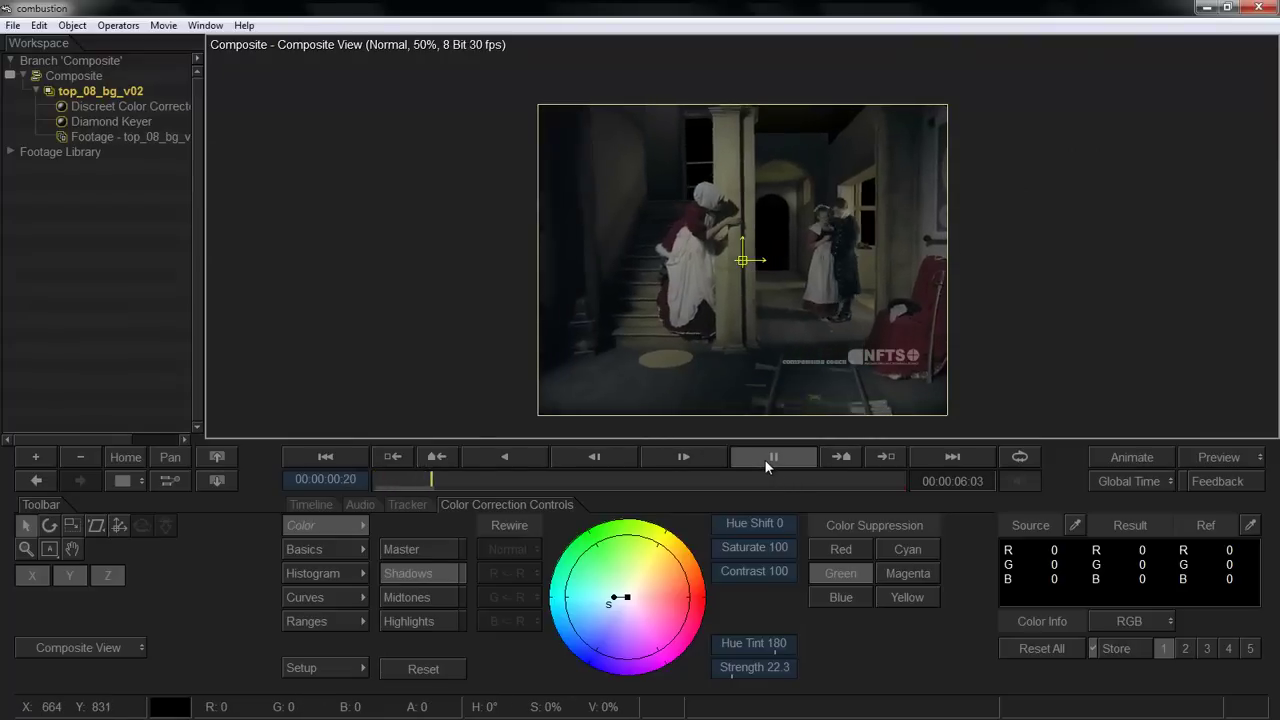